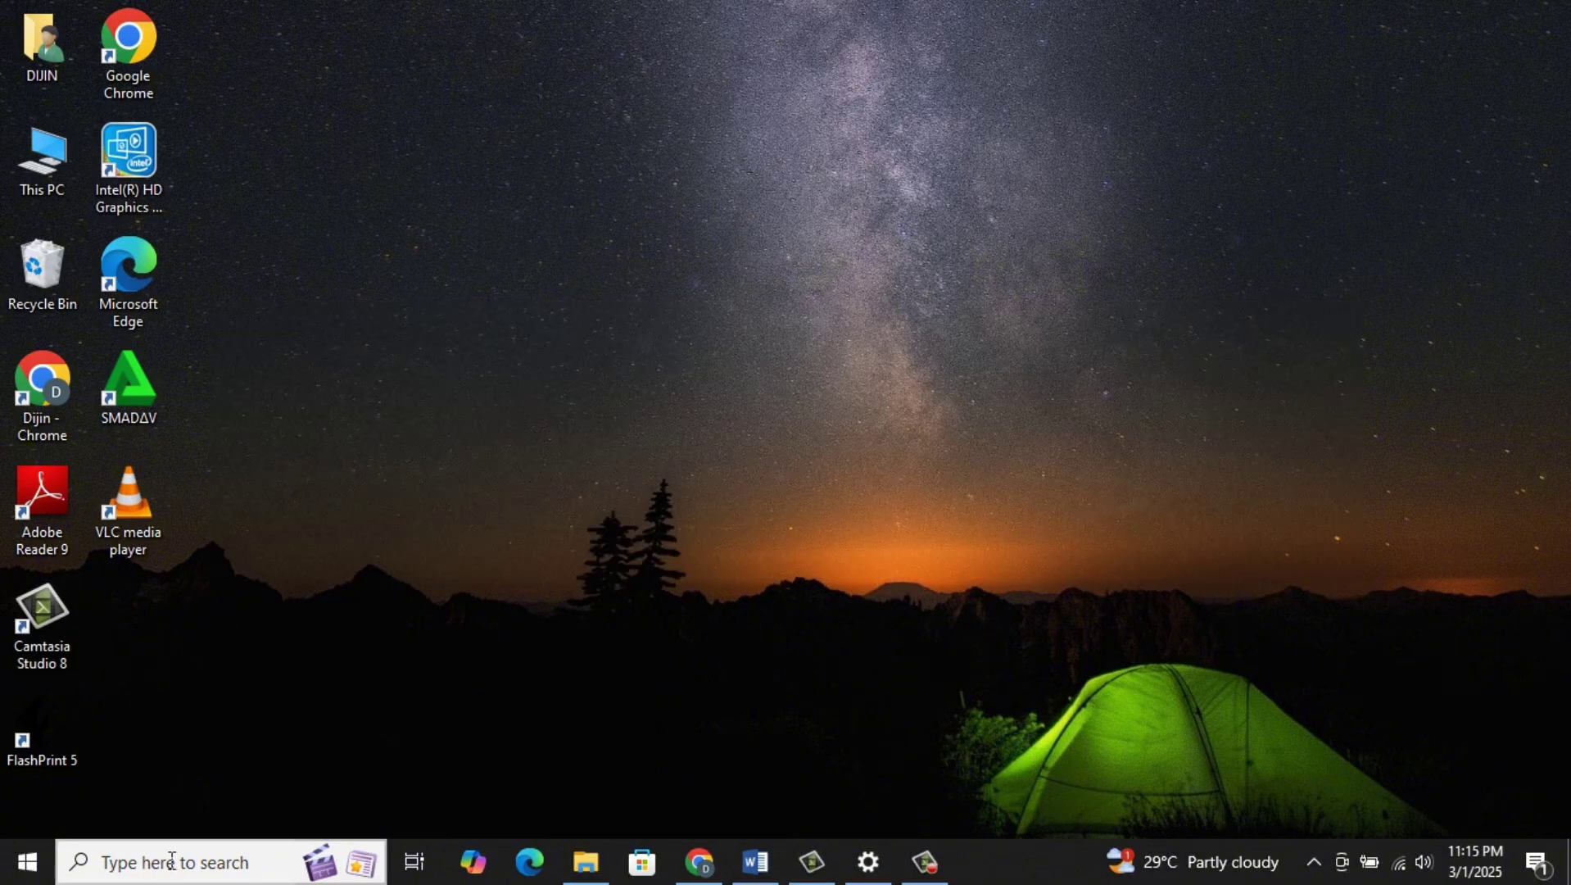
Step: Turn off the LAN proxy server 10.192.166 on port 80, keeping automatic settings detection on
click(127, 863)
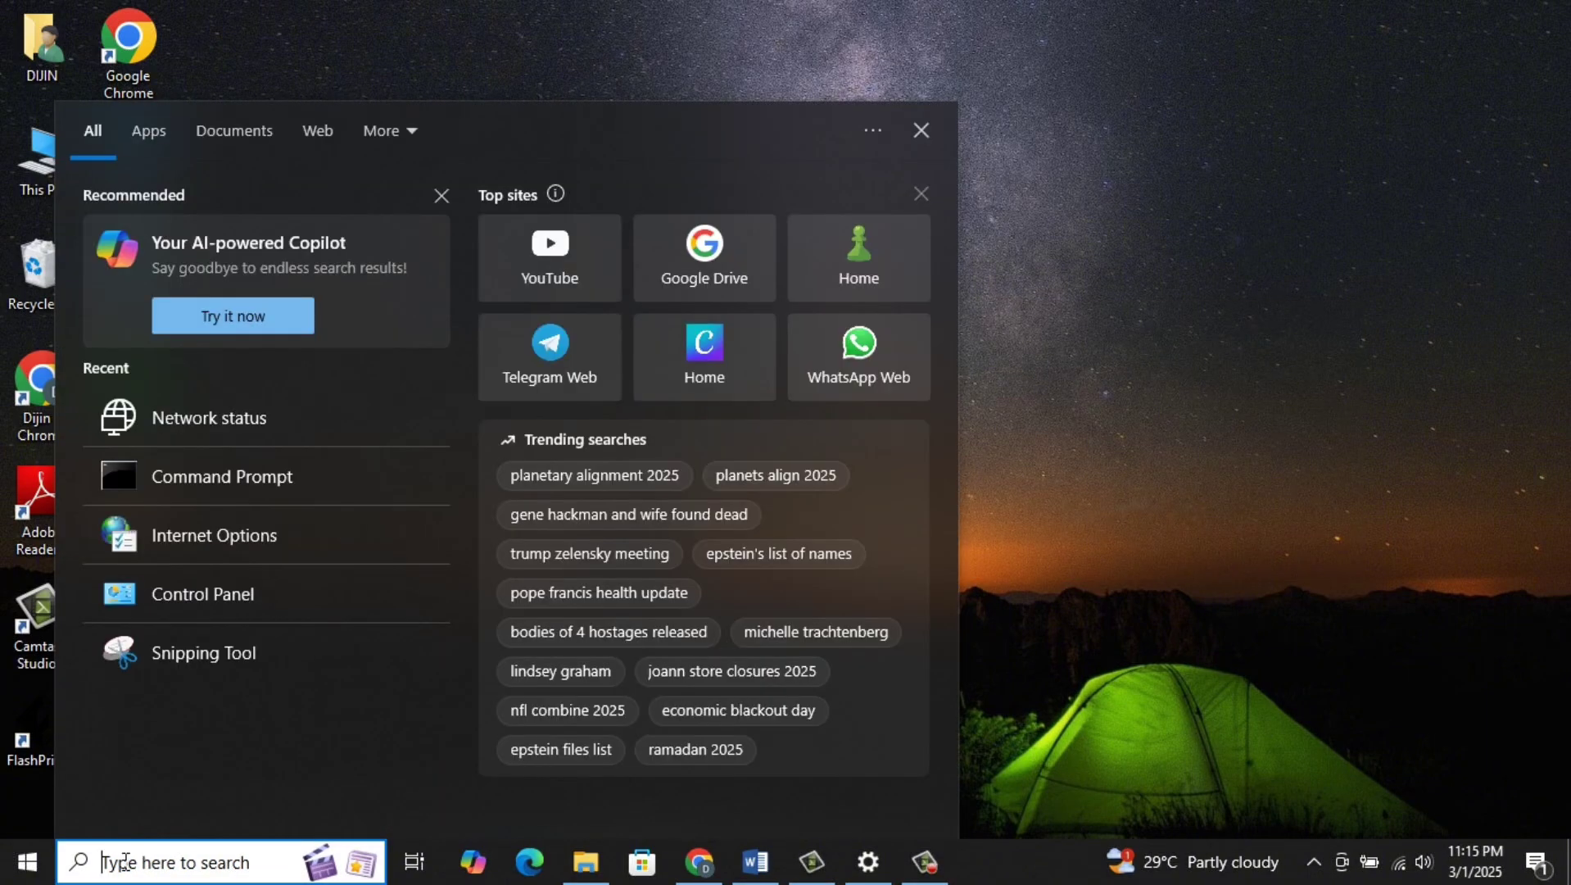
text(internet options)
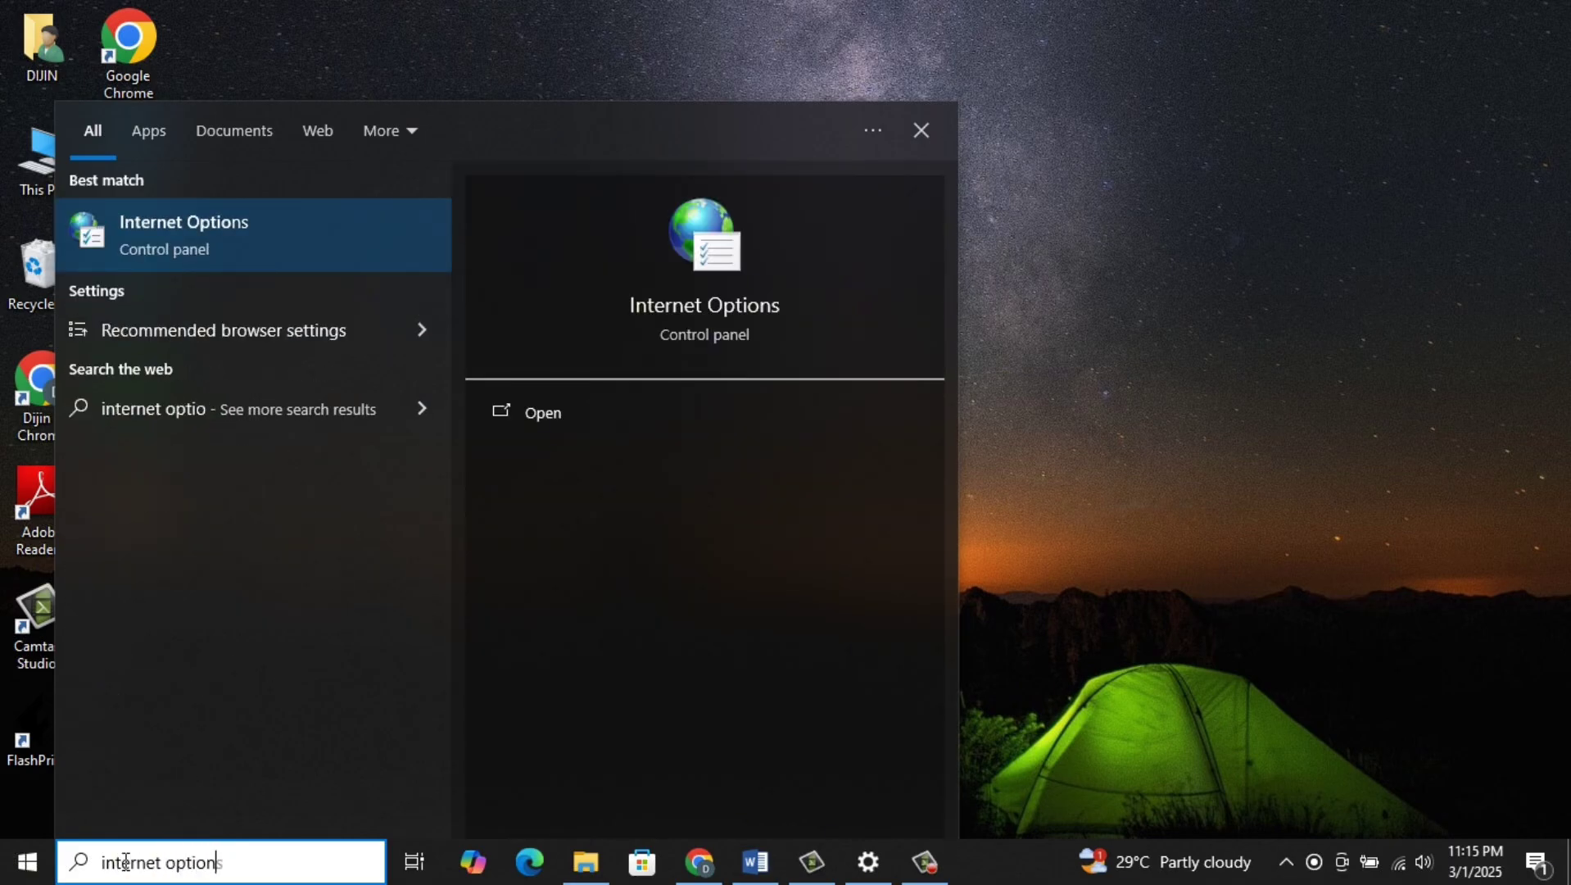
click(221, 223)
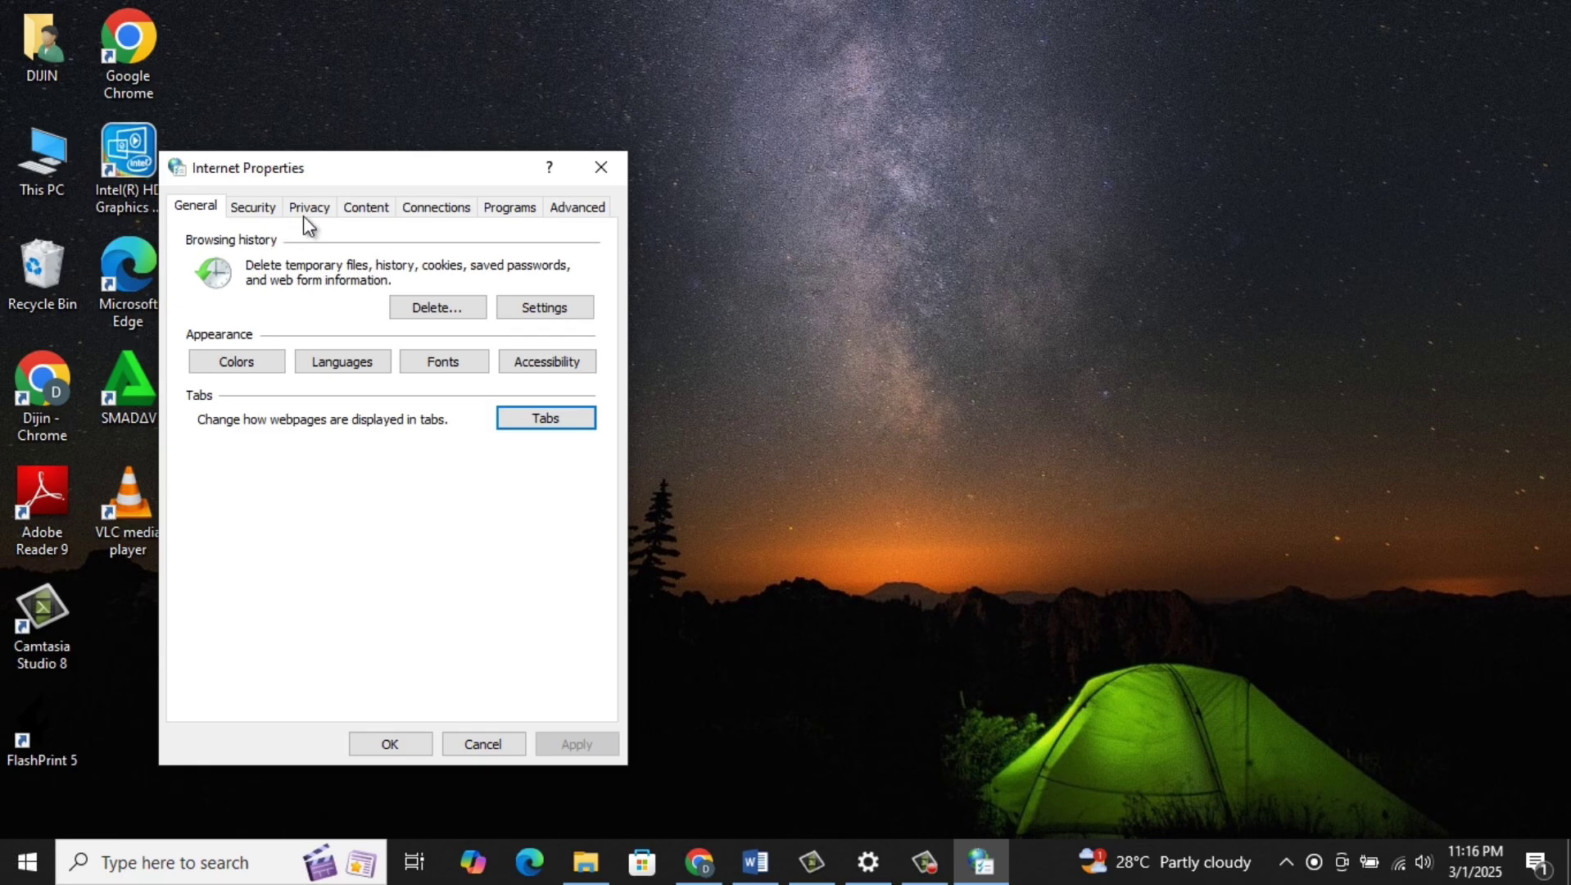
click(462, 210)
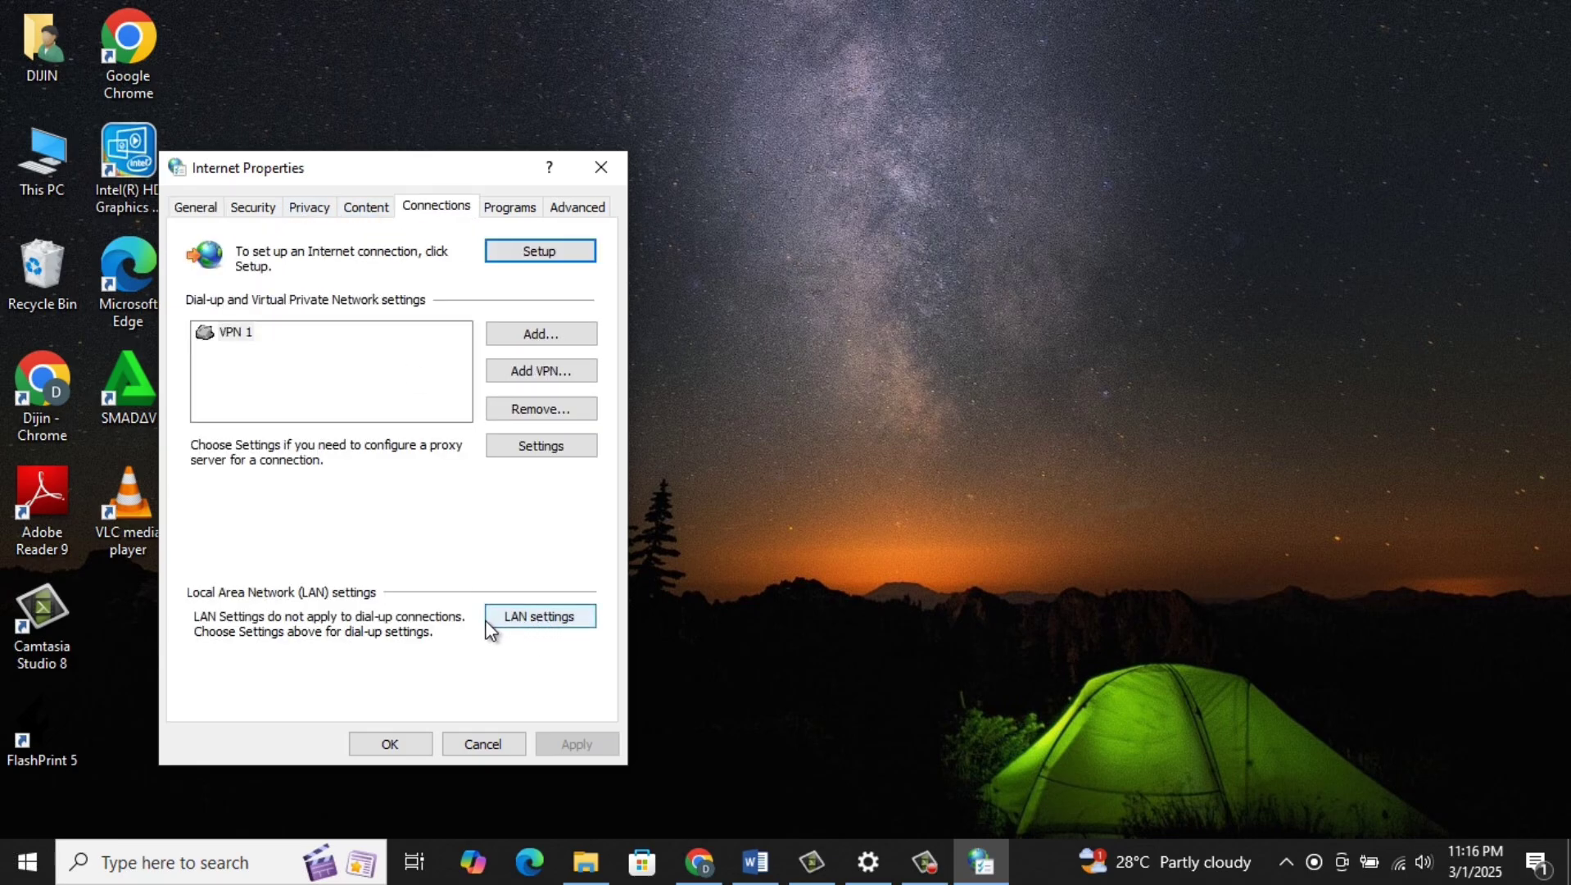
click(555, 619)
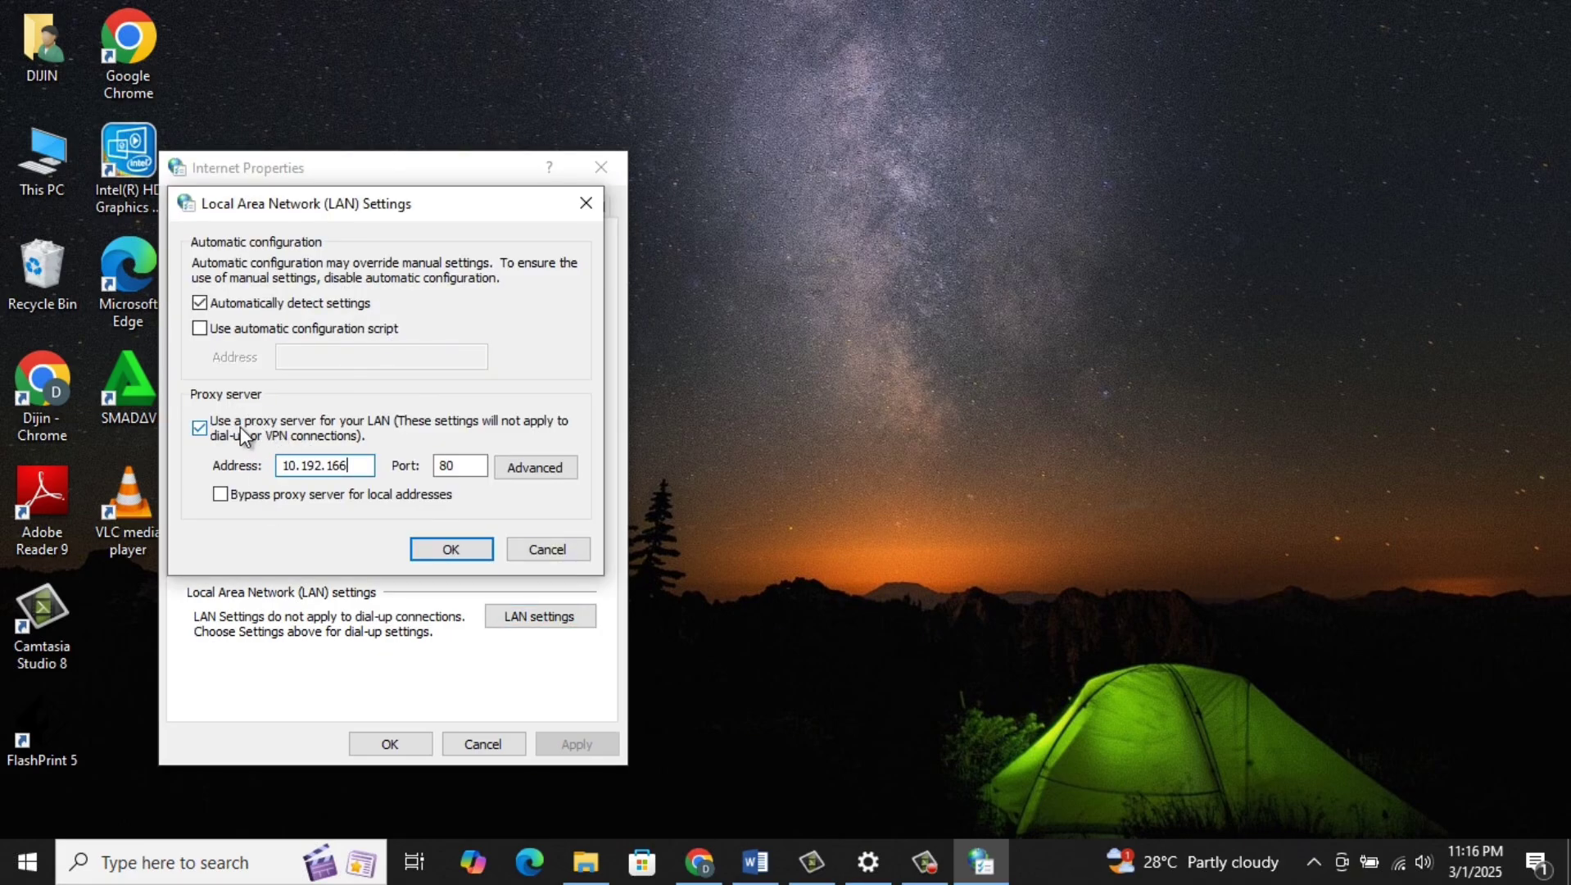
click(202, 432)
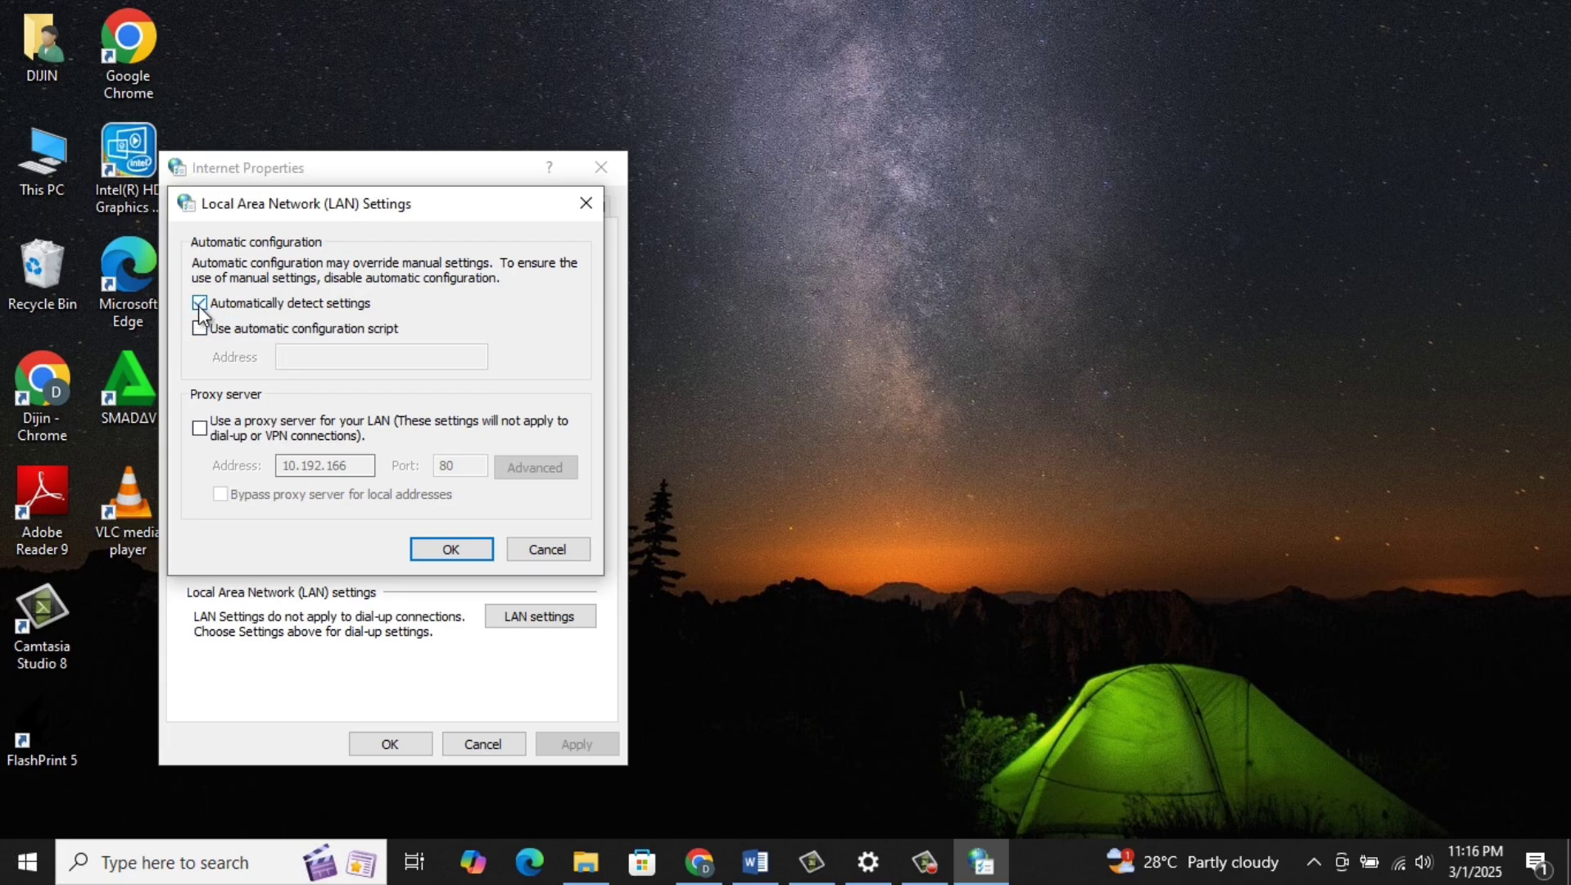
click(429, 550)
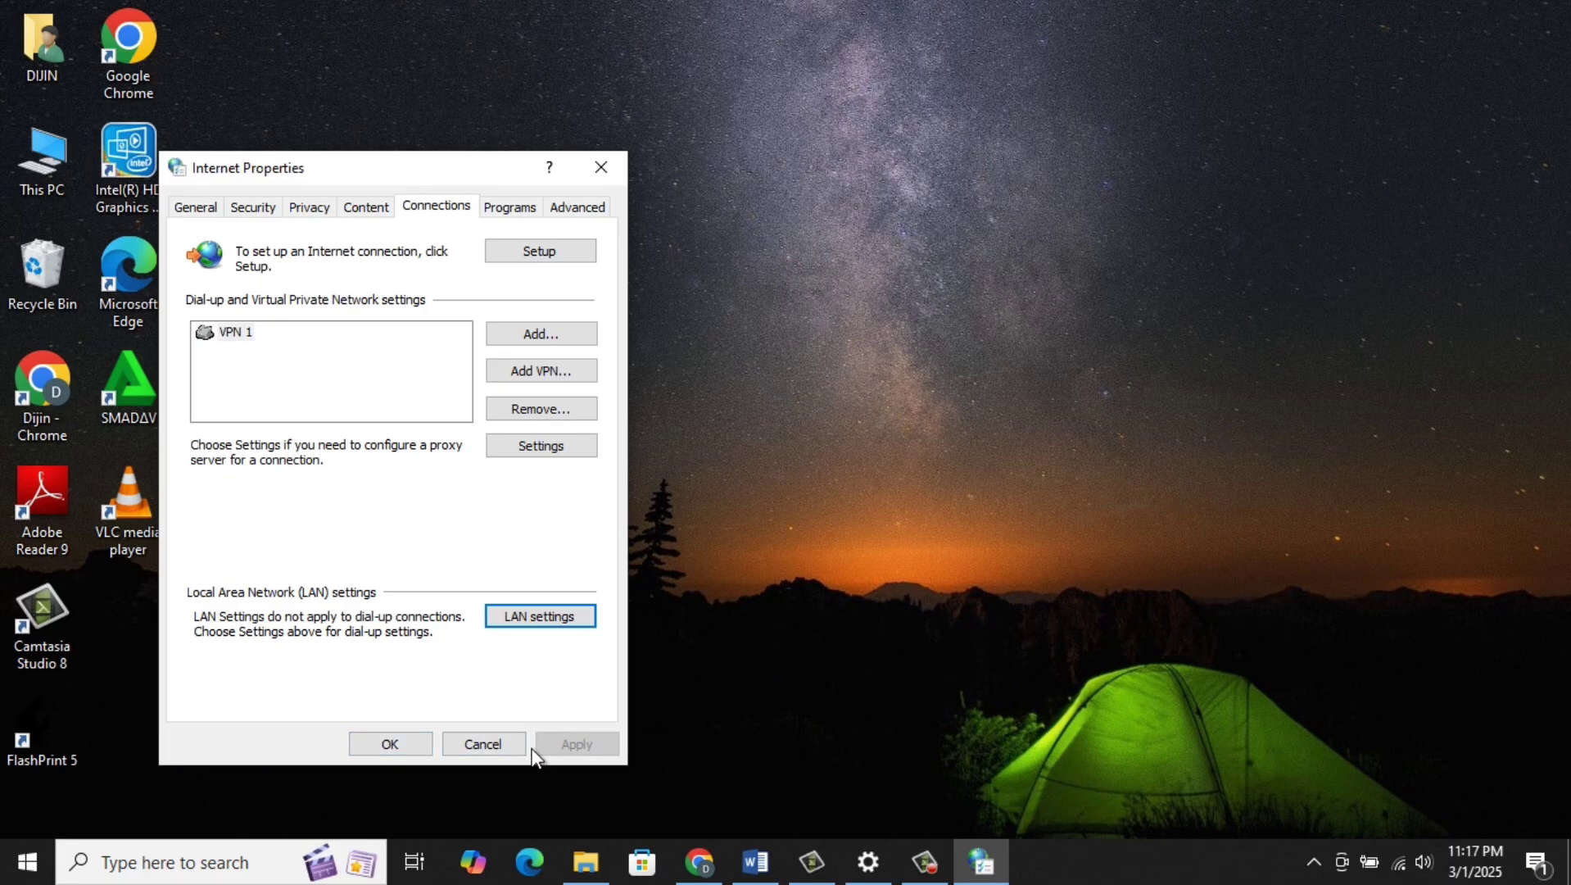
Step: Close Internet Properties and open the Network status page in Windows Settings
click(426, 743)
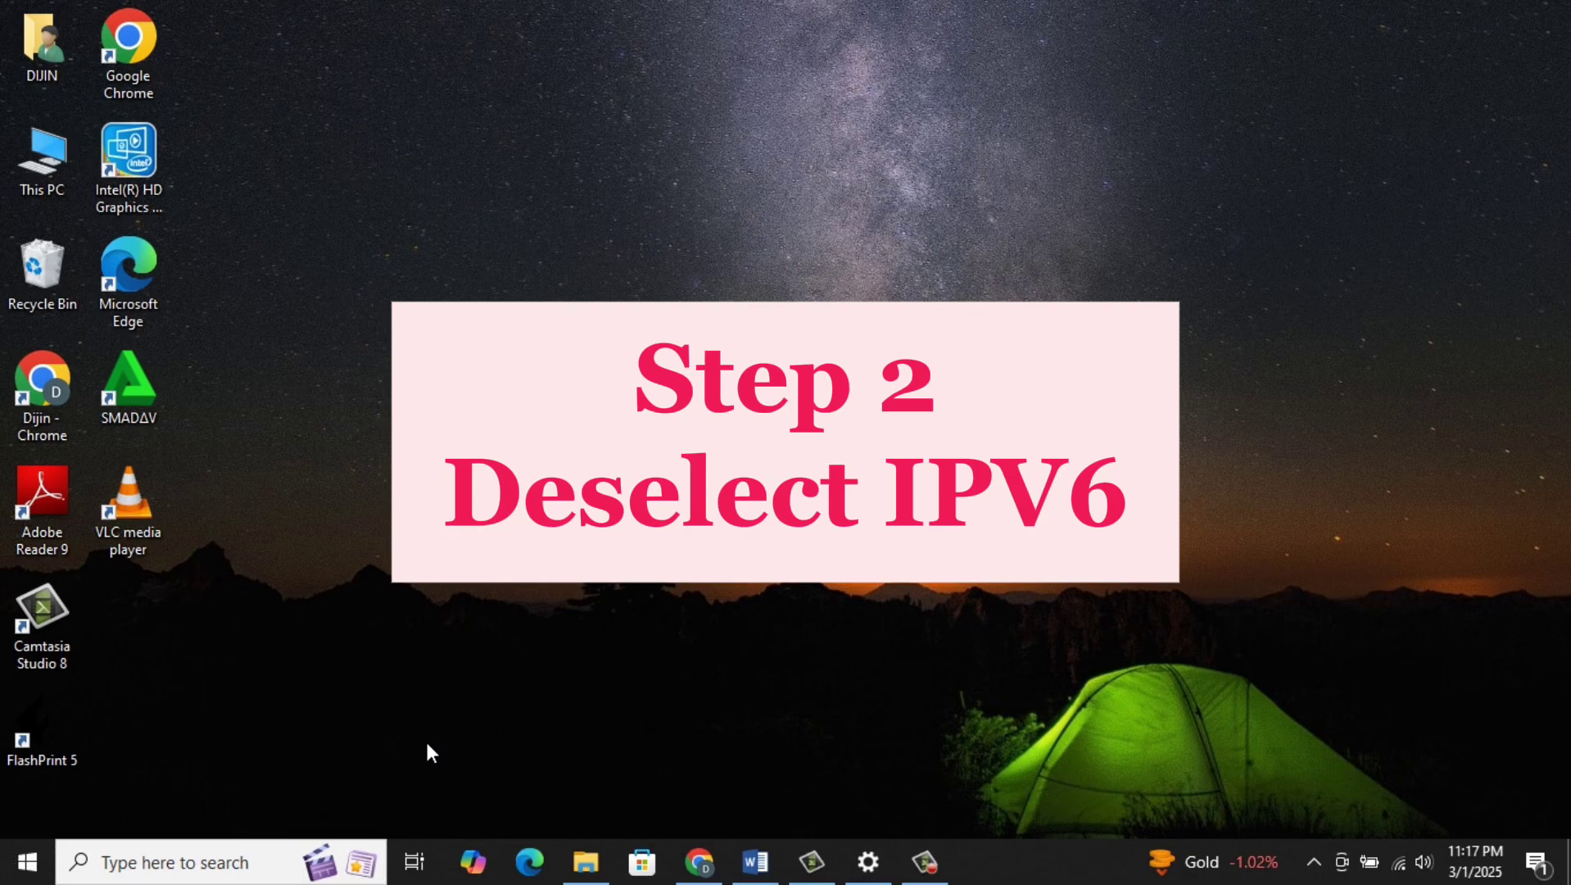
click(197, 862)
text(netwo)
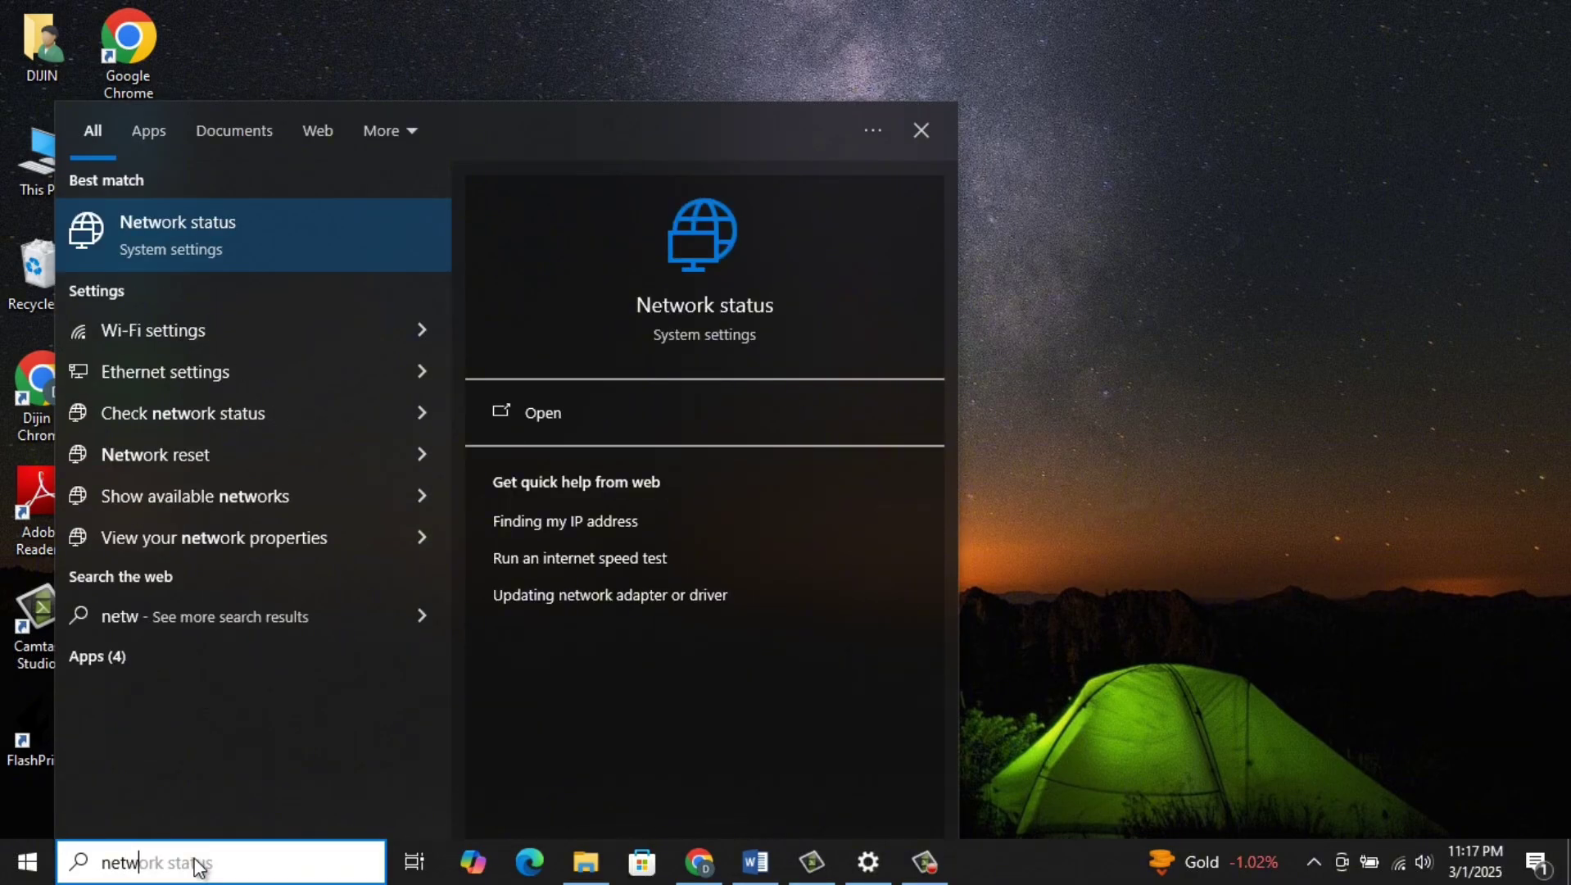
click(204, 237)
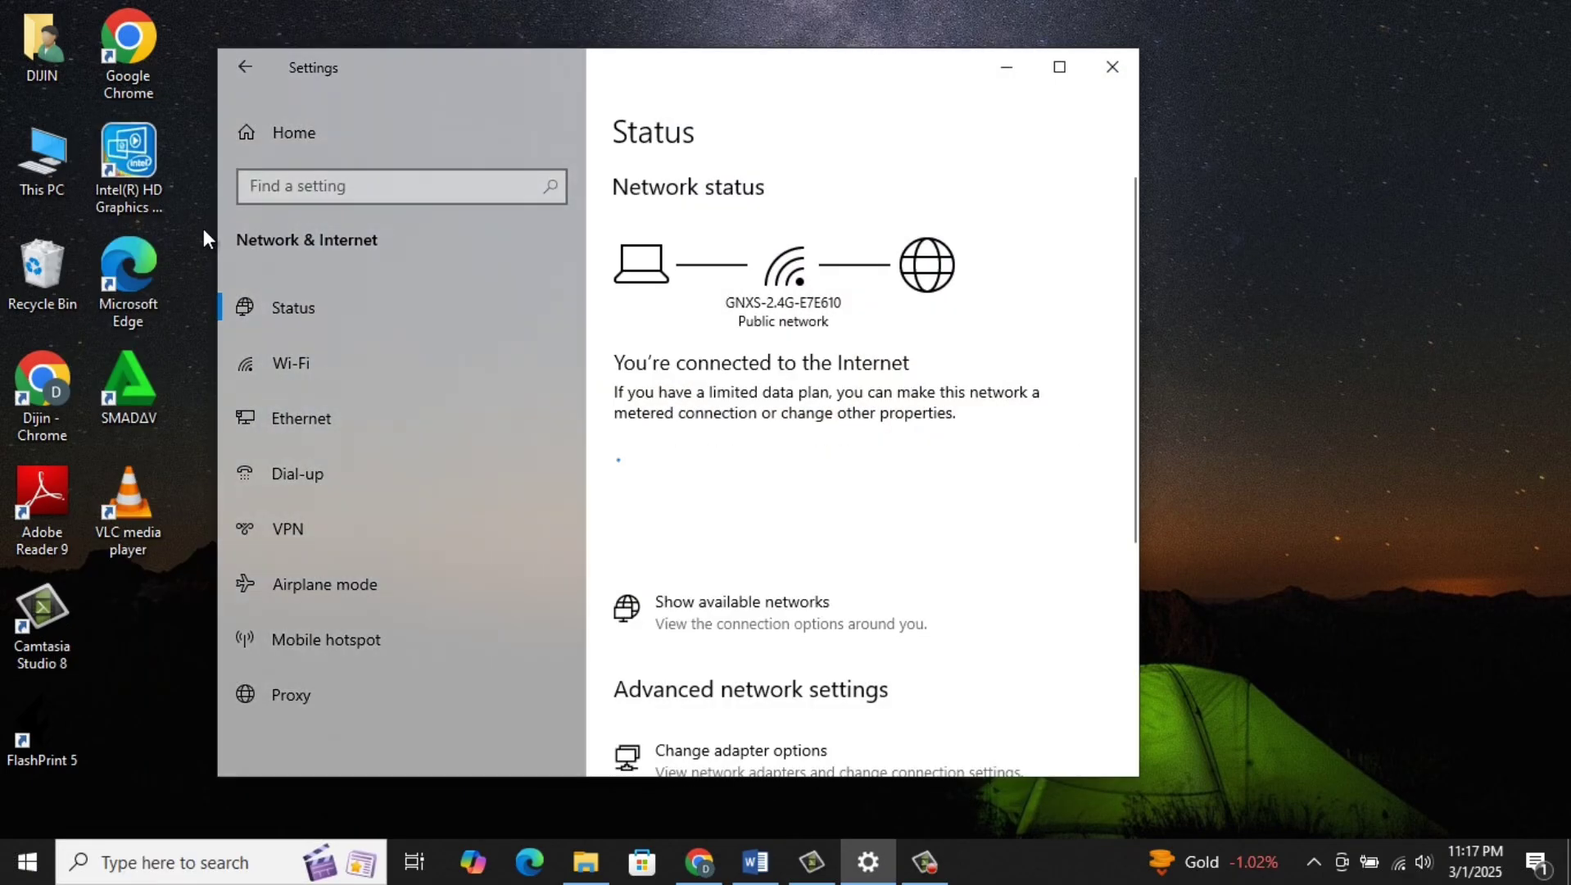
scroll(782, 615, down, 1)
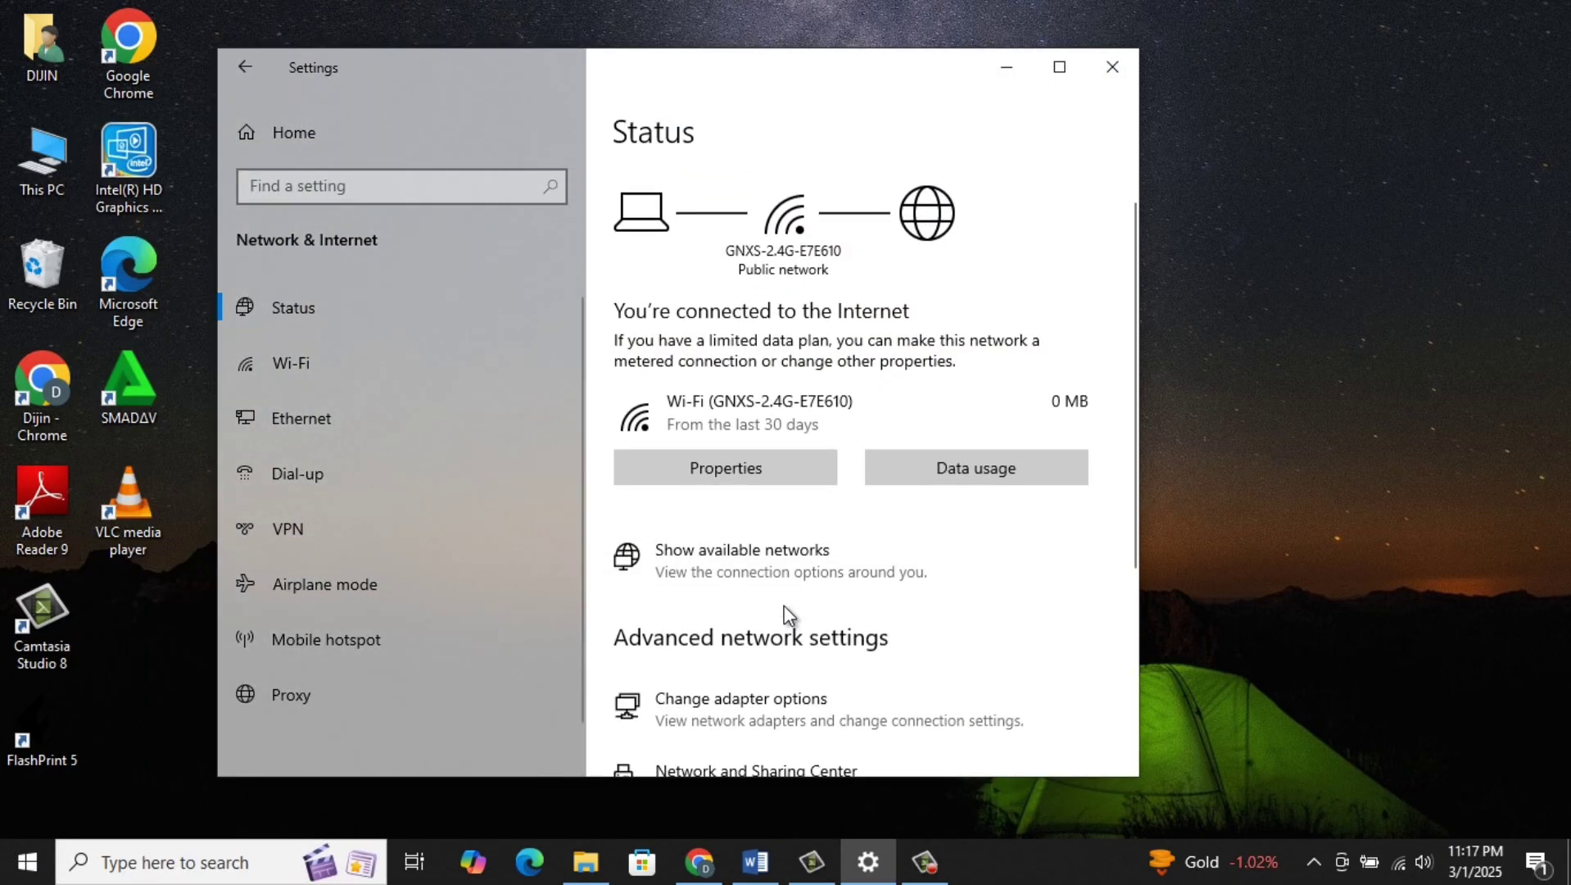
Step: Uncheck Internet Protocol Version 6 (TCP/IPv6) on the Wi-Fi adapter and close Network Connections
click(778, 699)
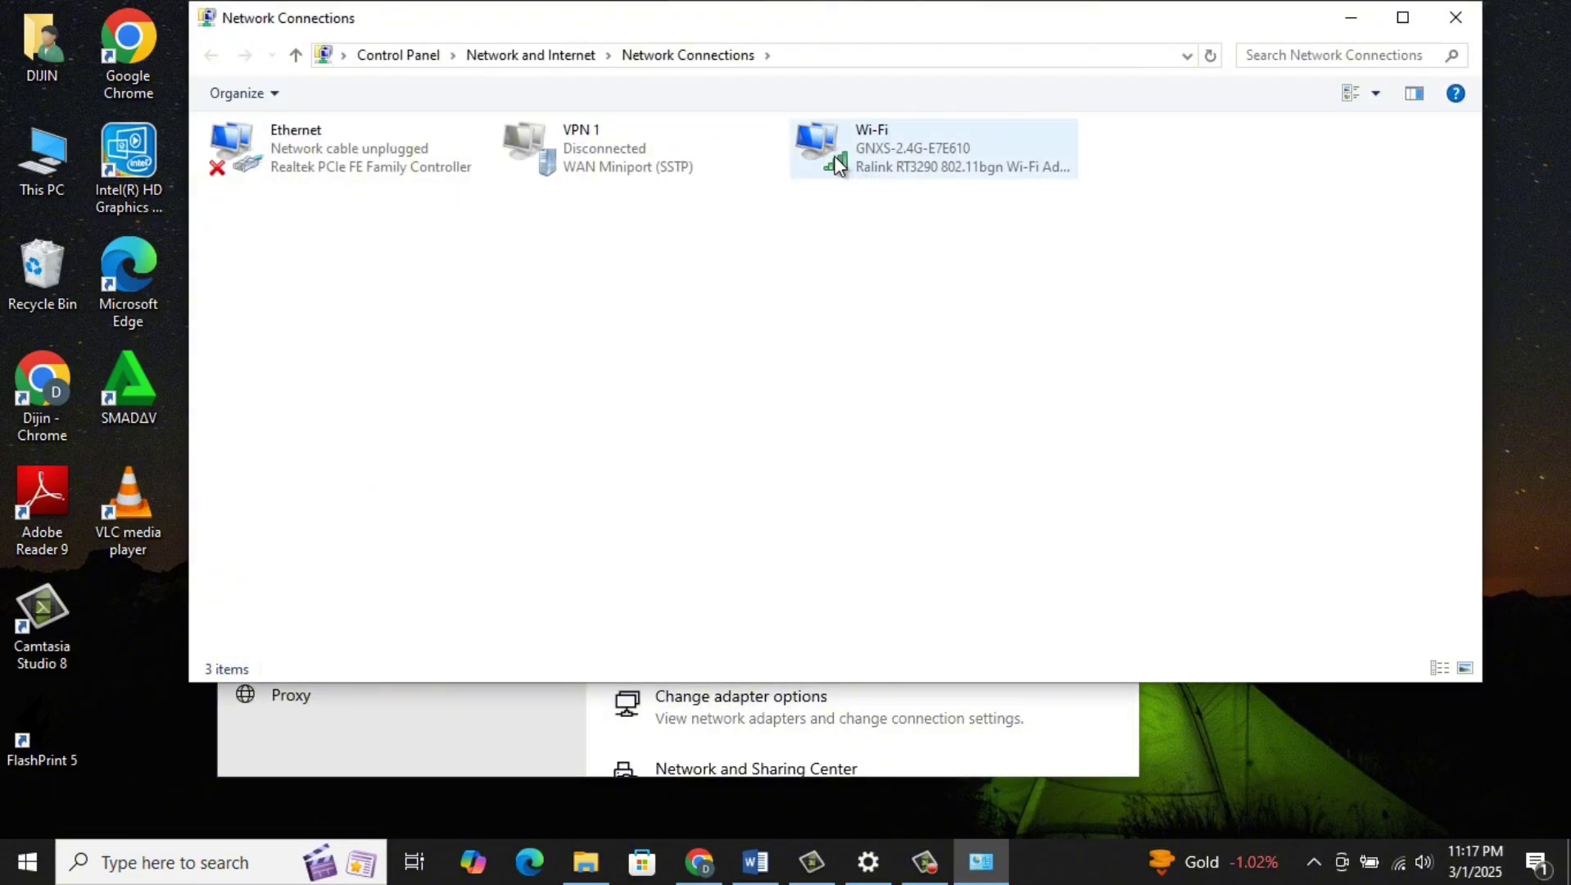
right_click(918, 153)
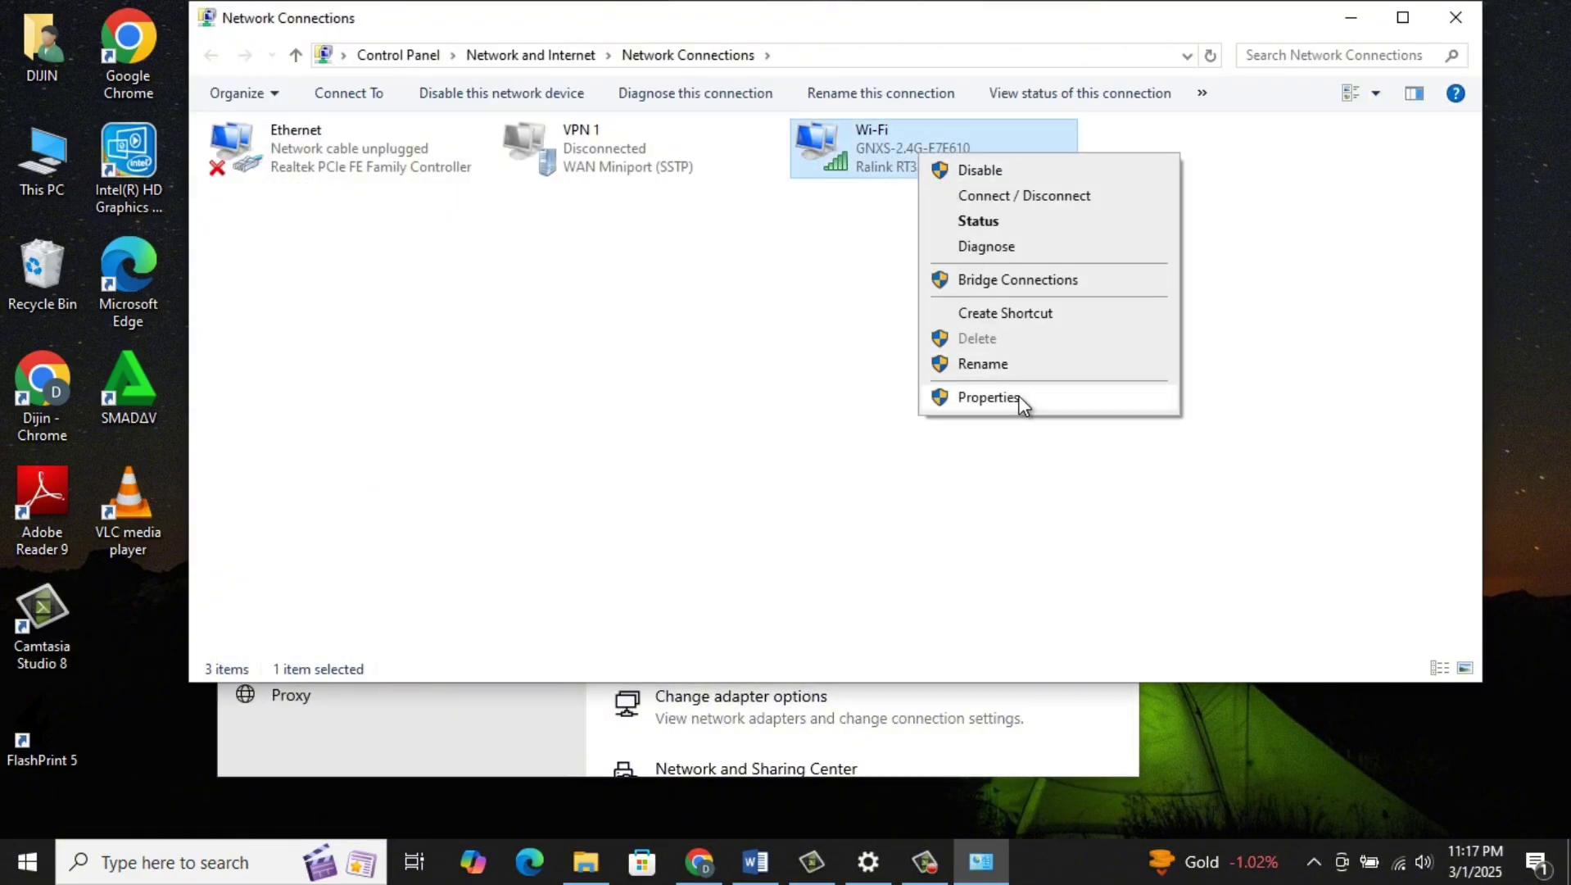
click(989, 397)
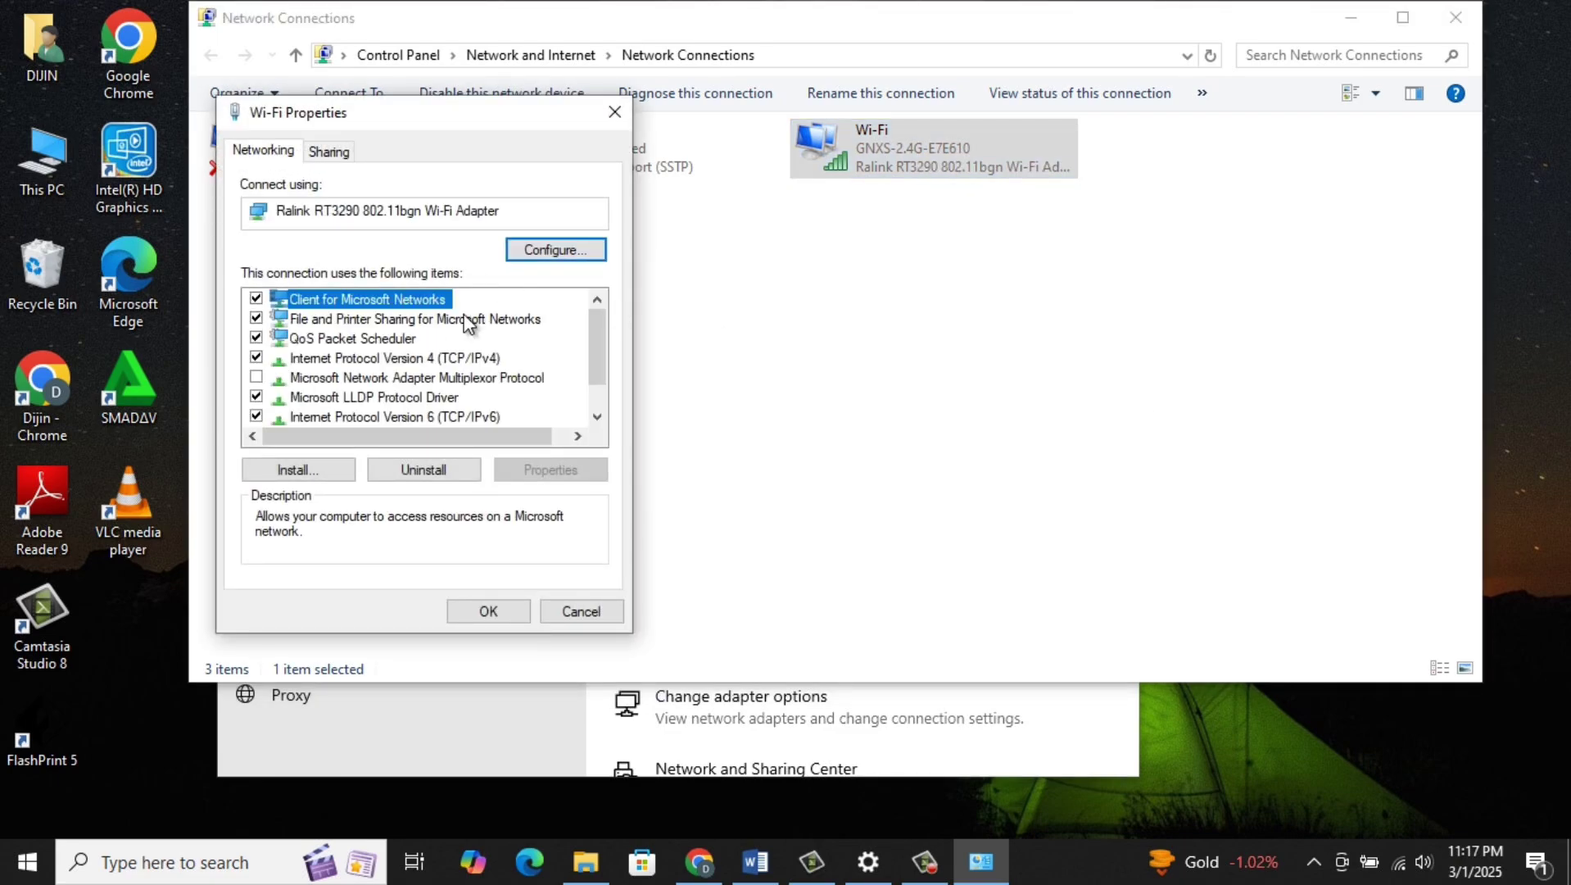
scroll(382, 379, down, 1)
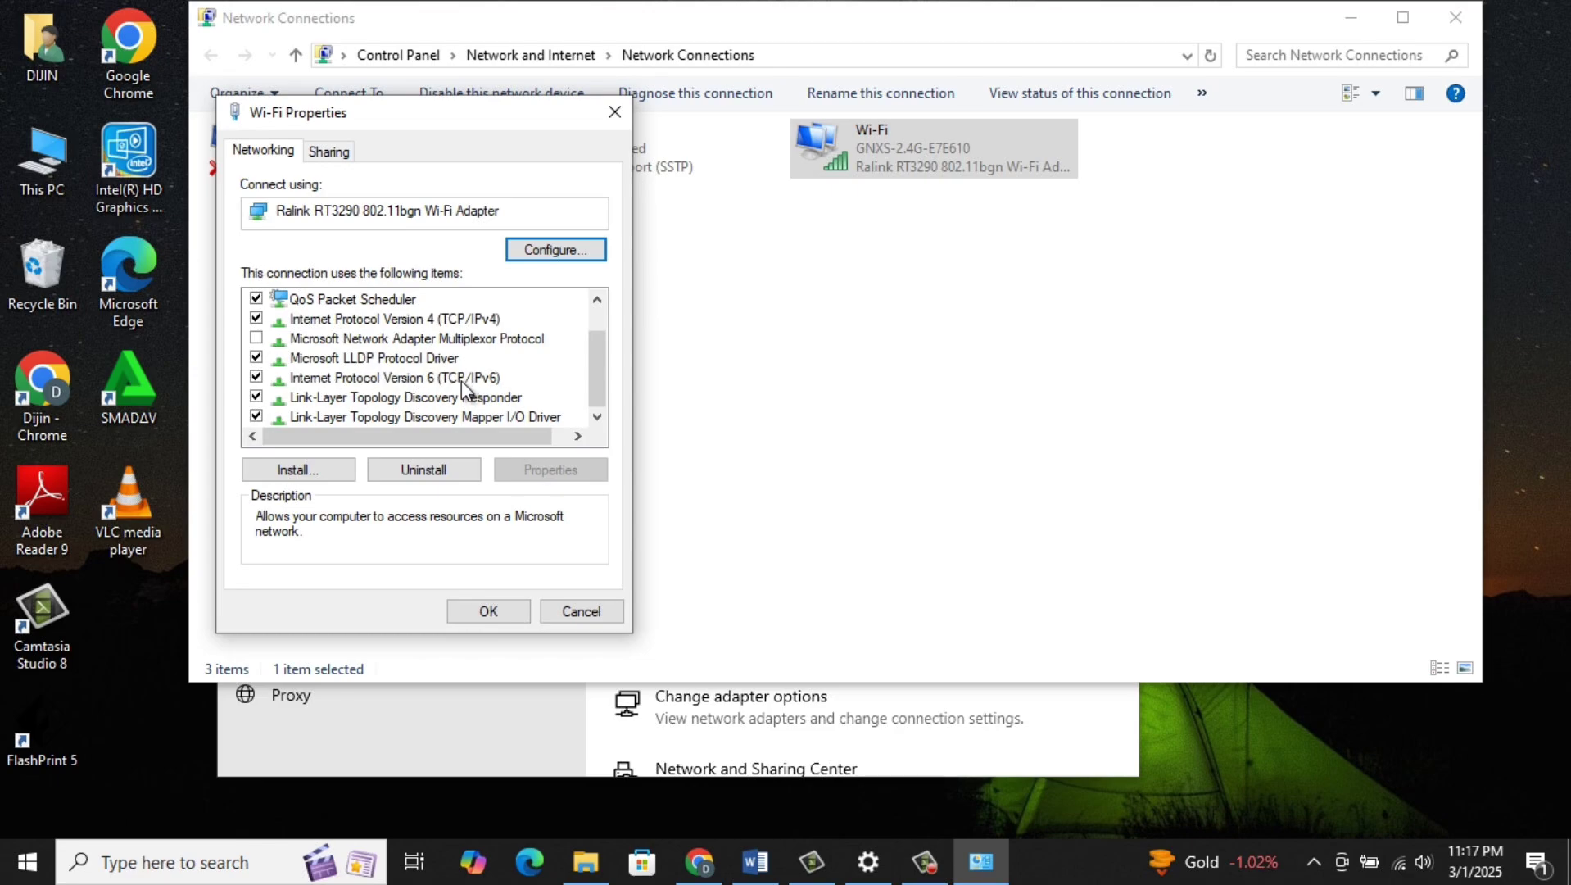
click(257, 376)
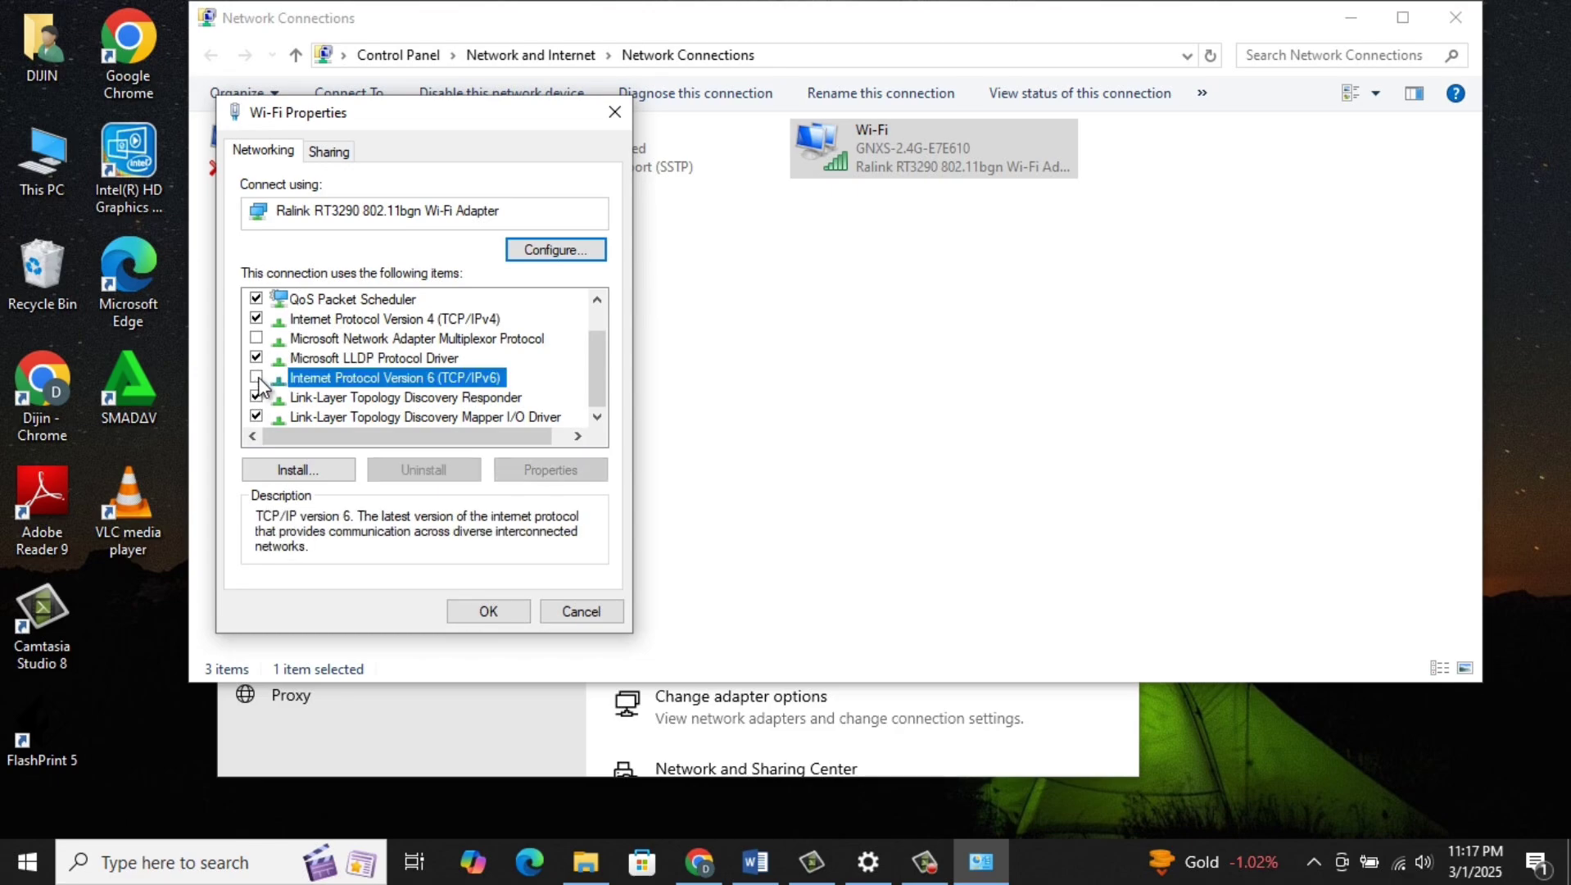
click(505, 613)
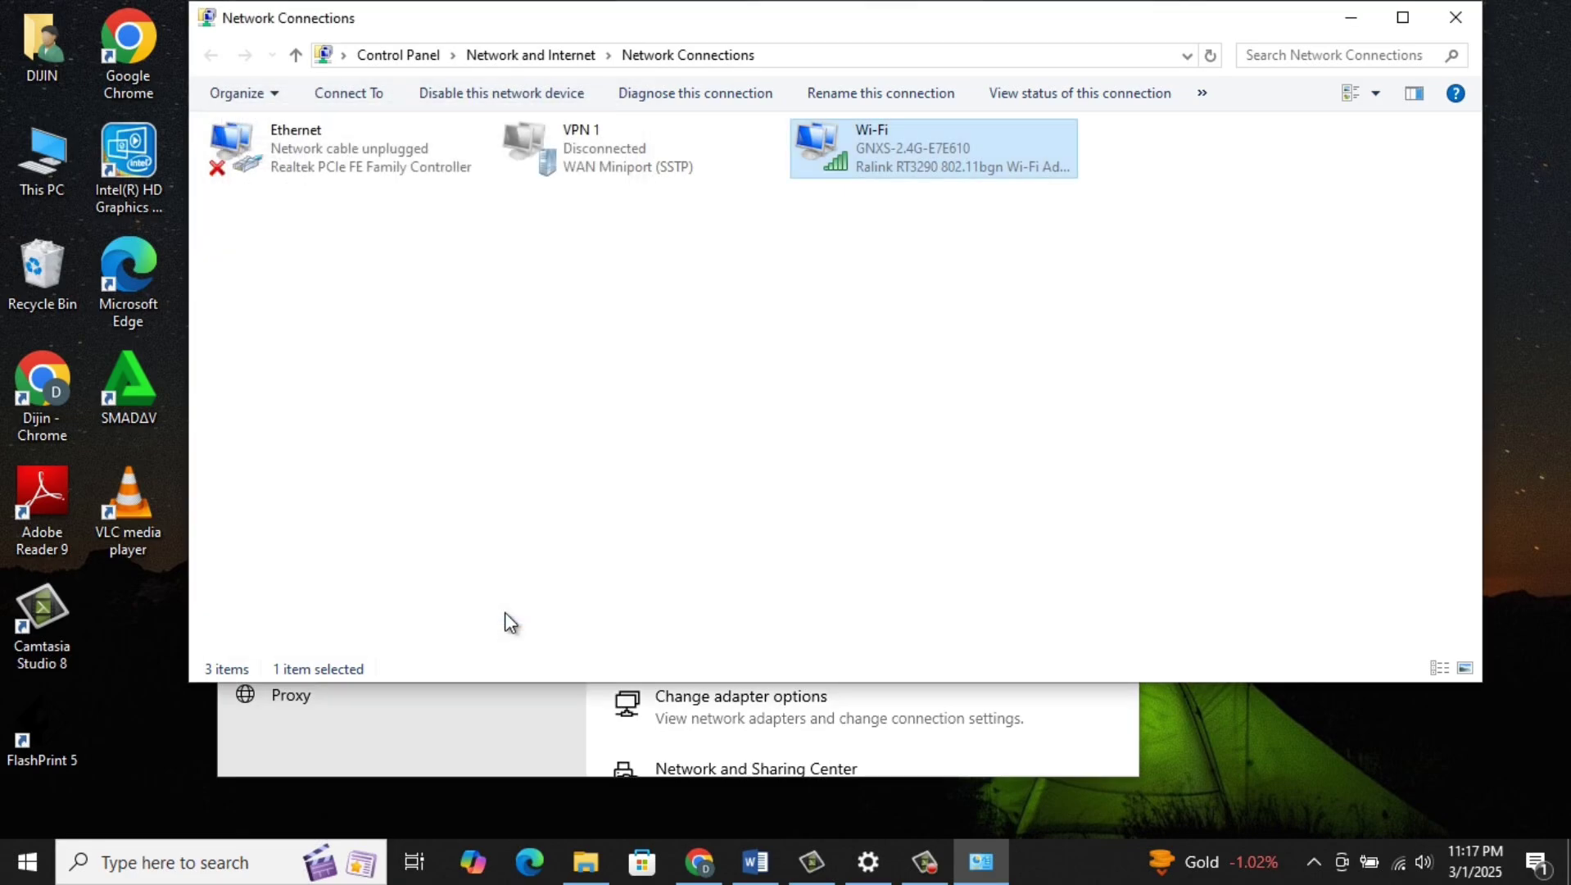
click(1455, 19)
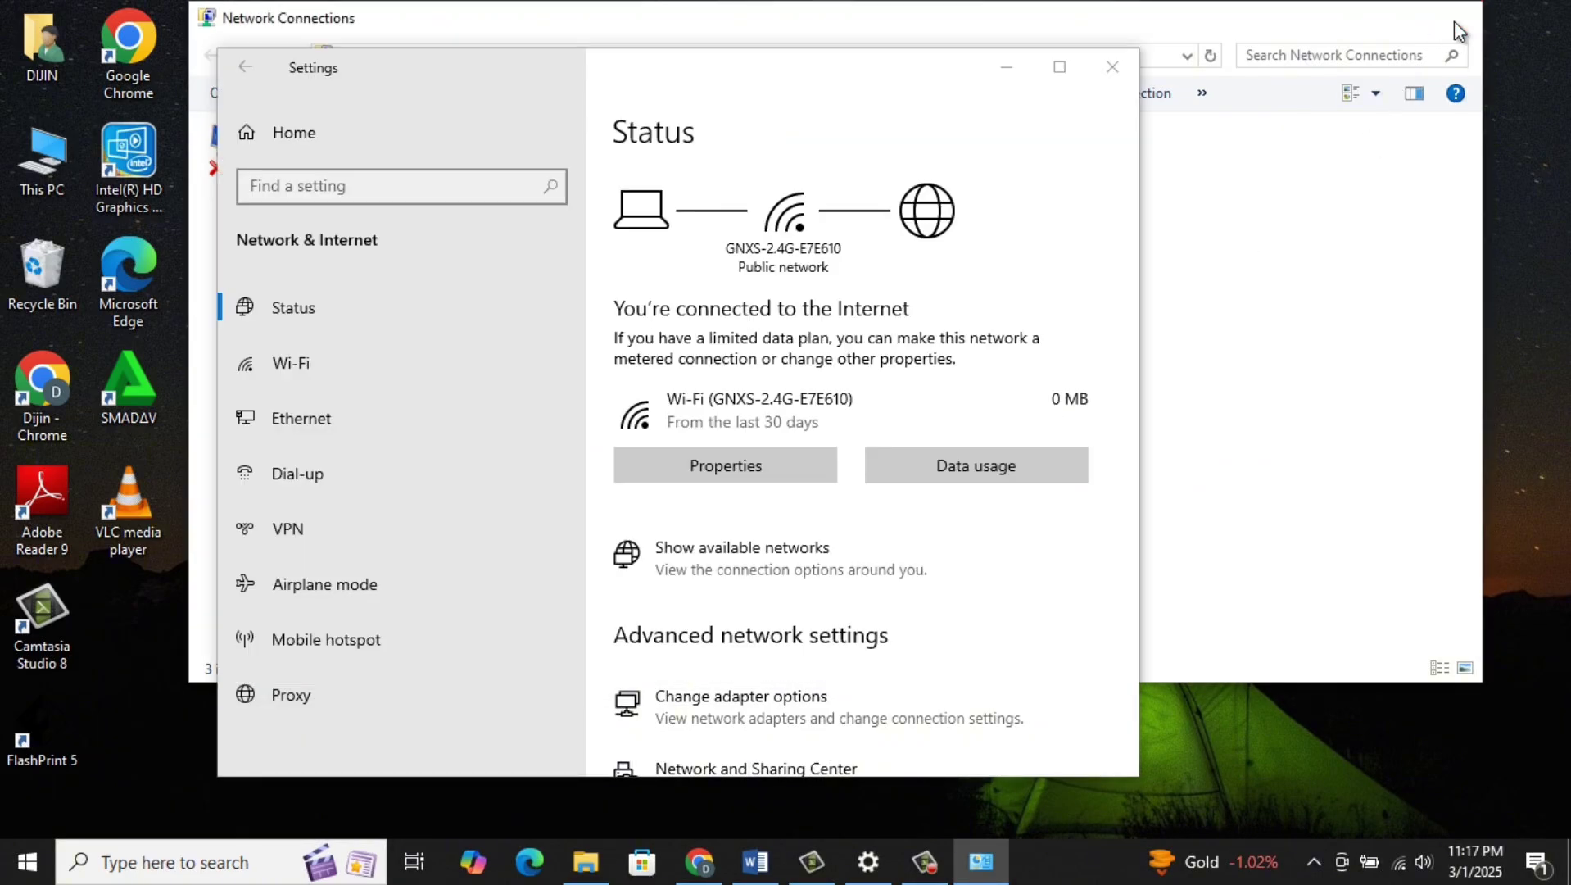
Step: Reopen Network status via a 'network' search and select Wi-Fi in the adapter list
click(1124, 70)
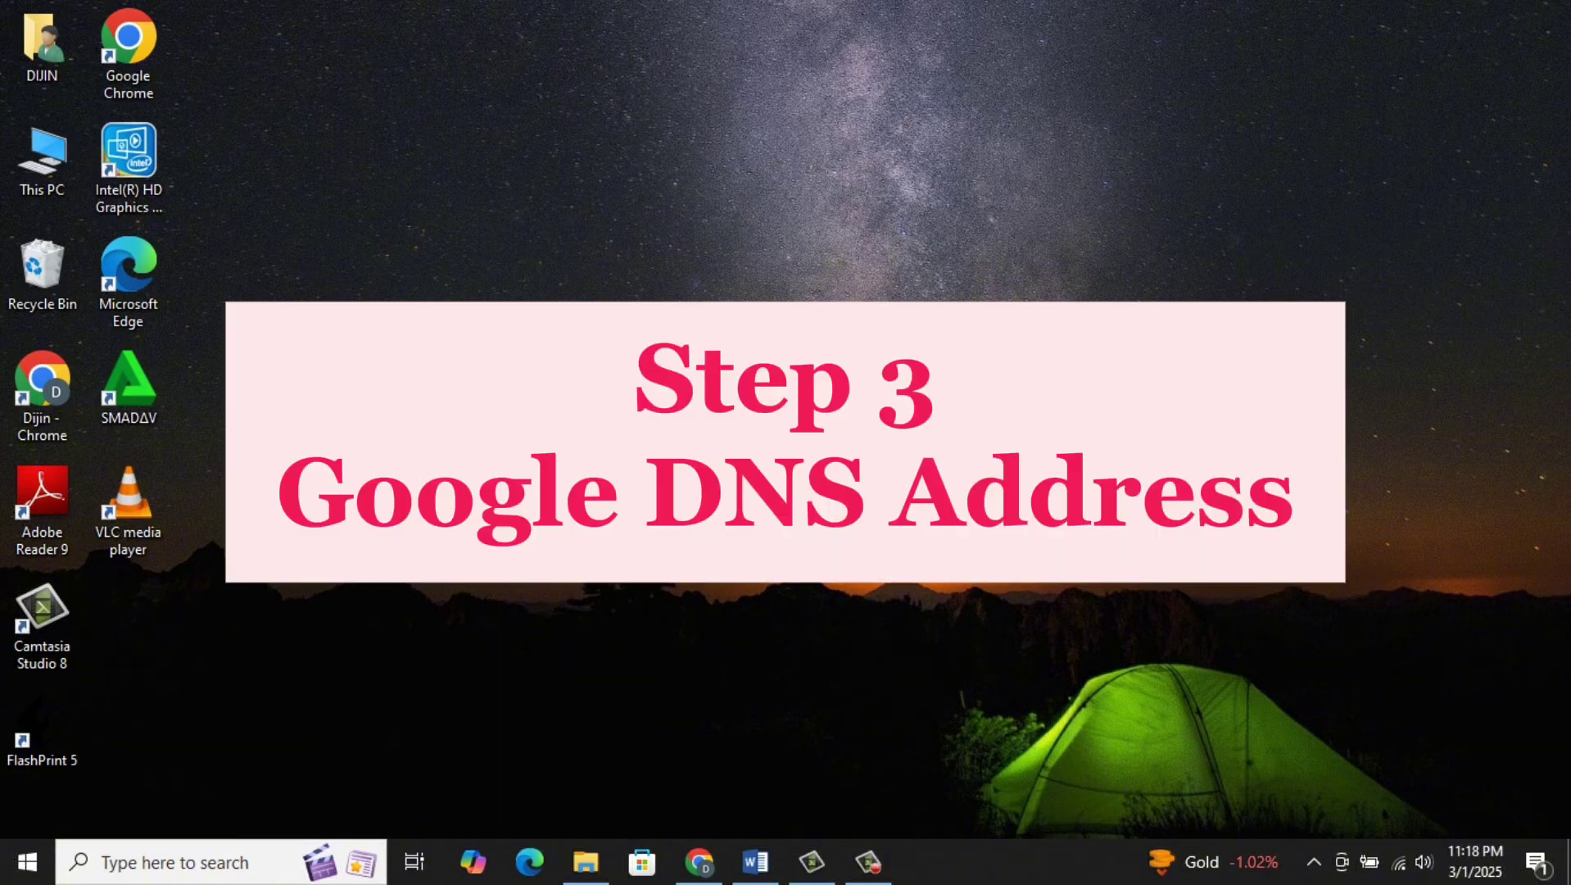
click(180, 860)
text(n)
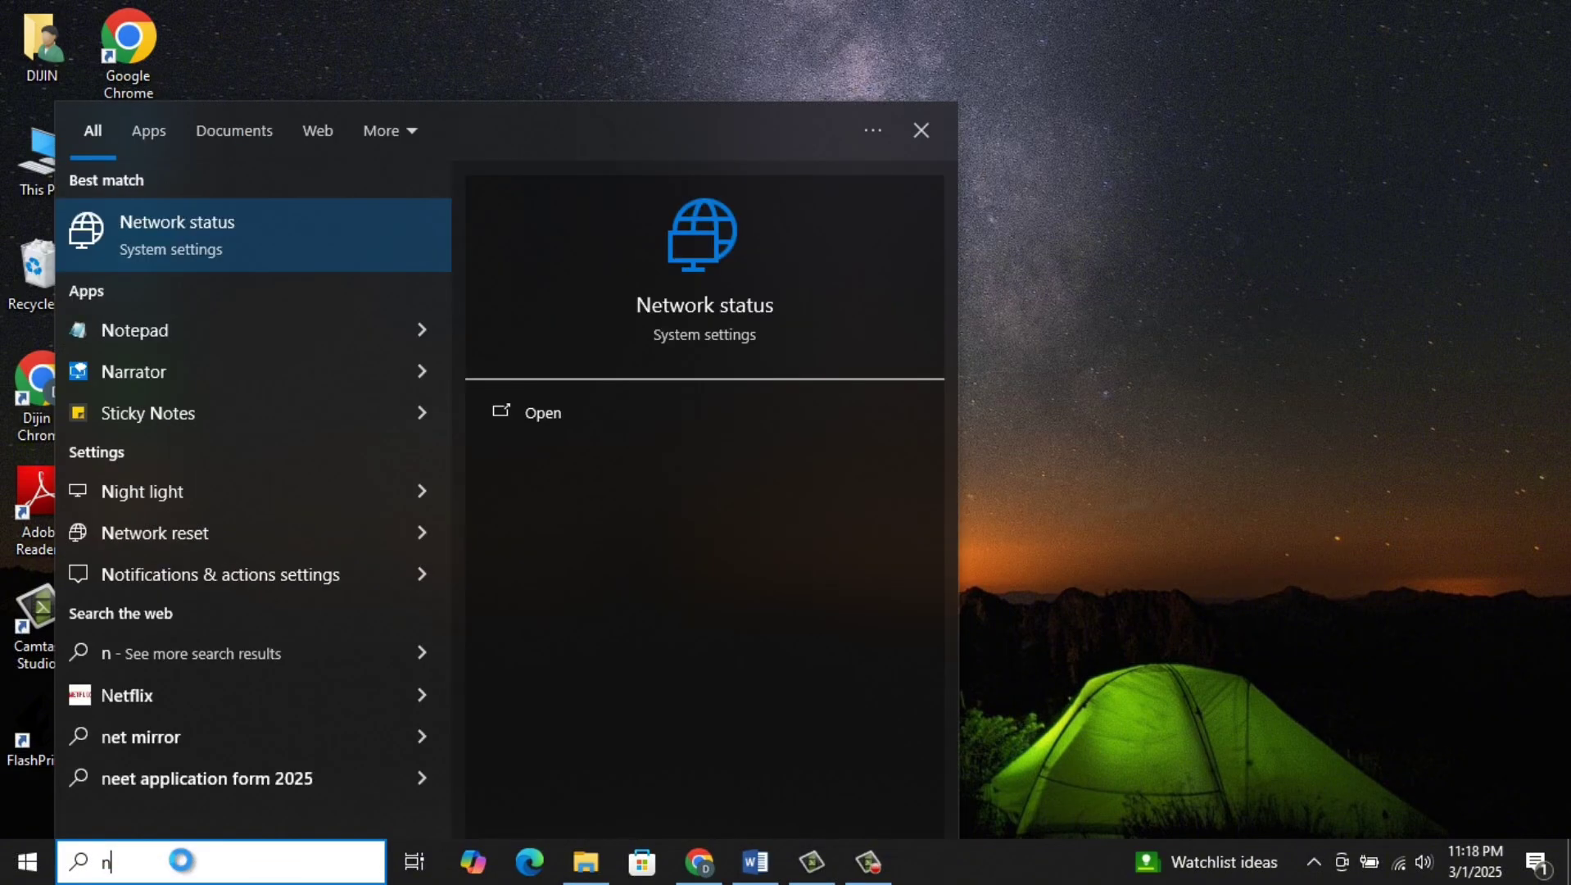
text(etwork)
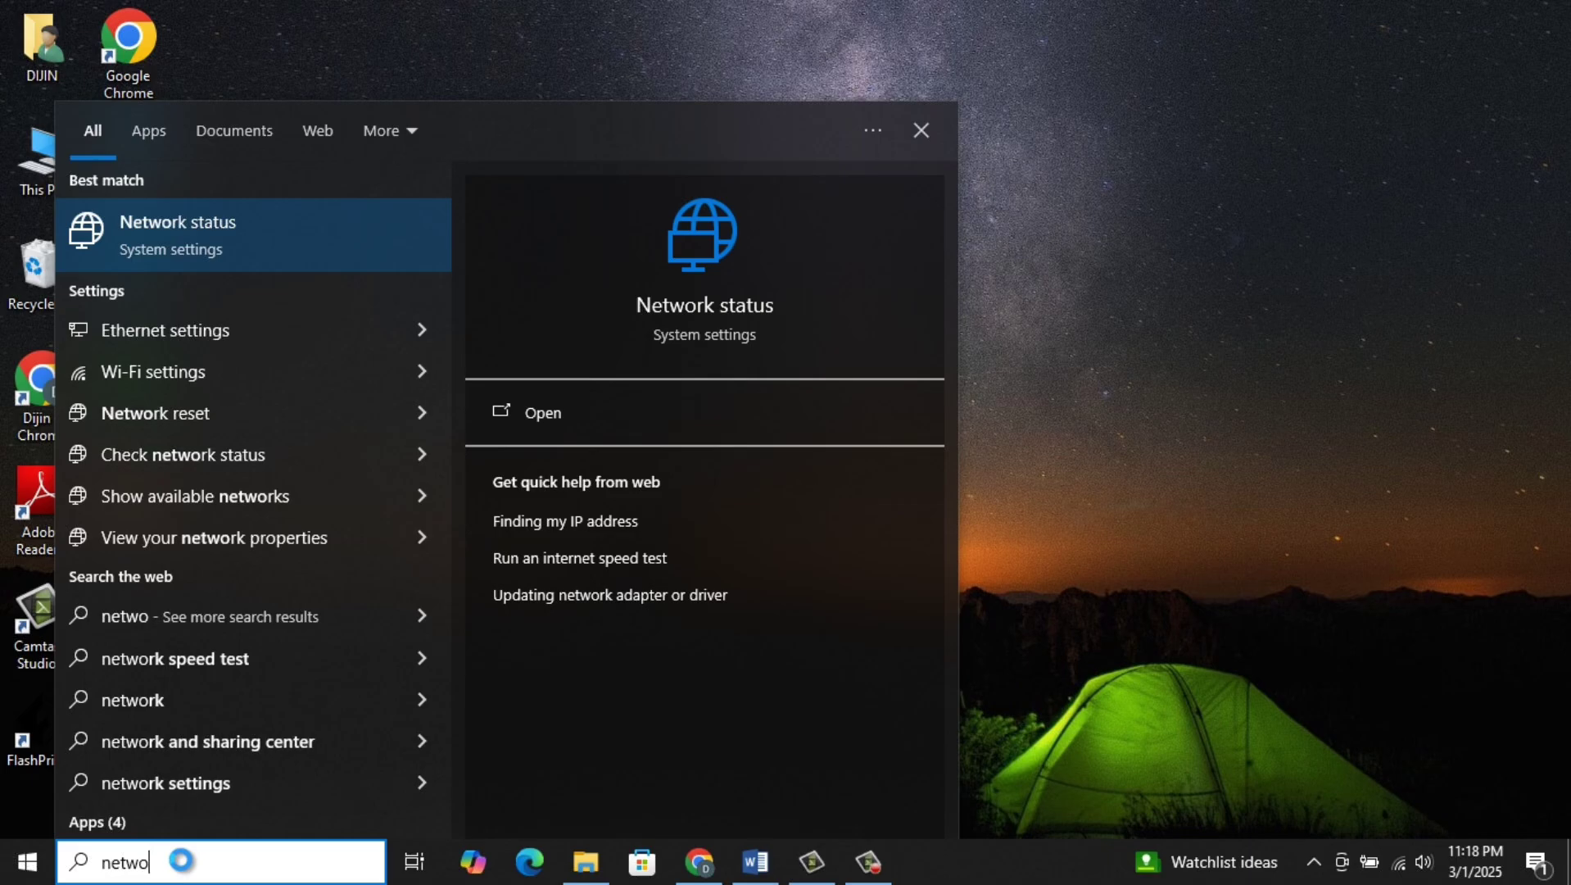
click(191, 244)
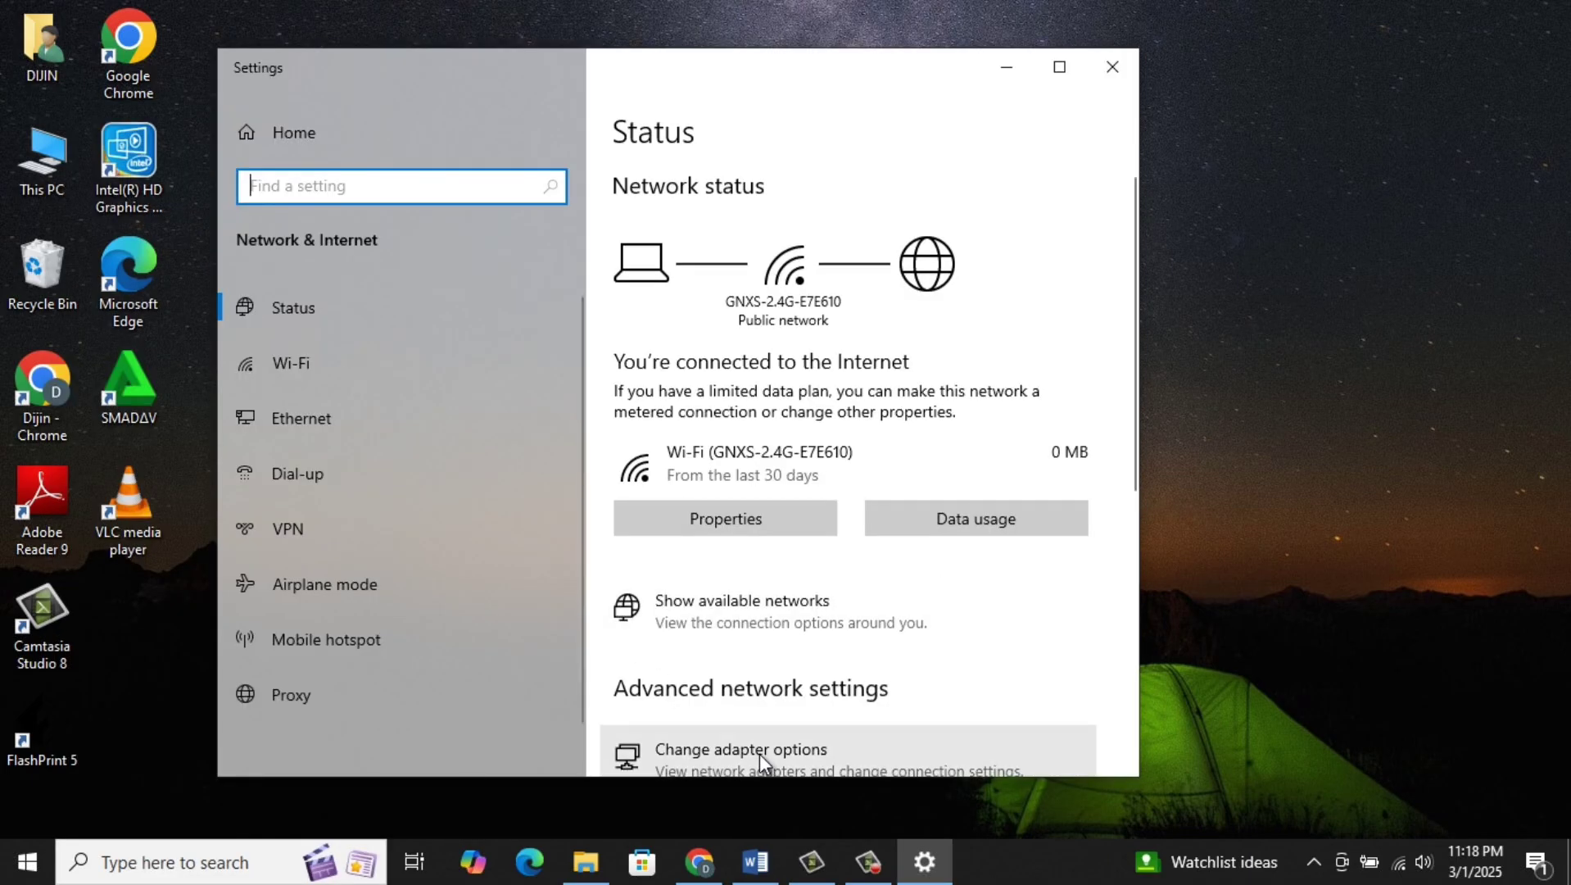
scroll(760, 754, down, 1)
click(758, 706)
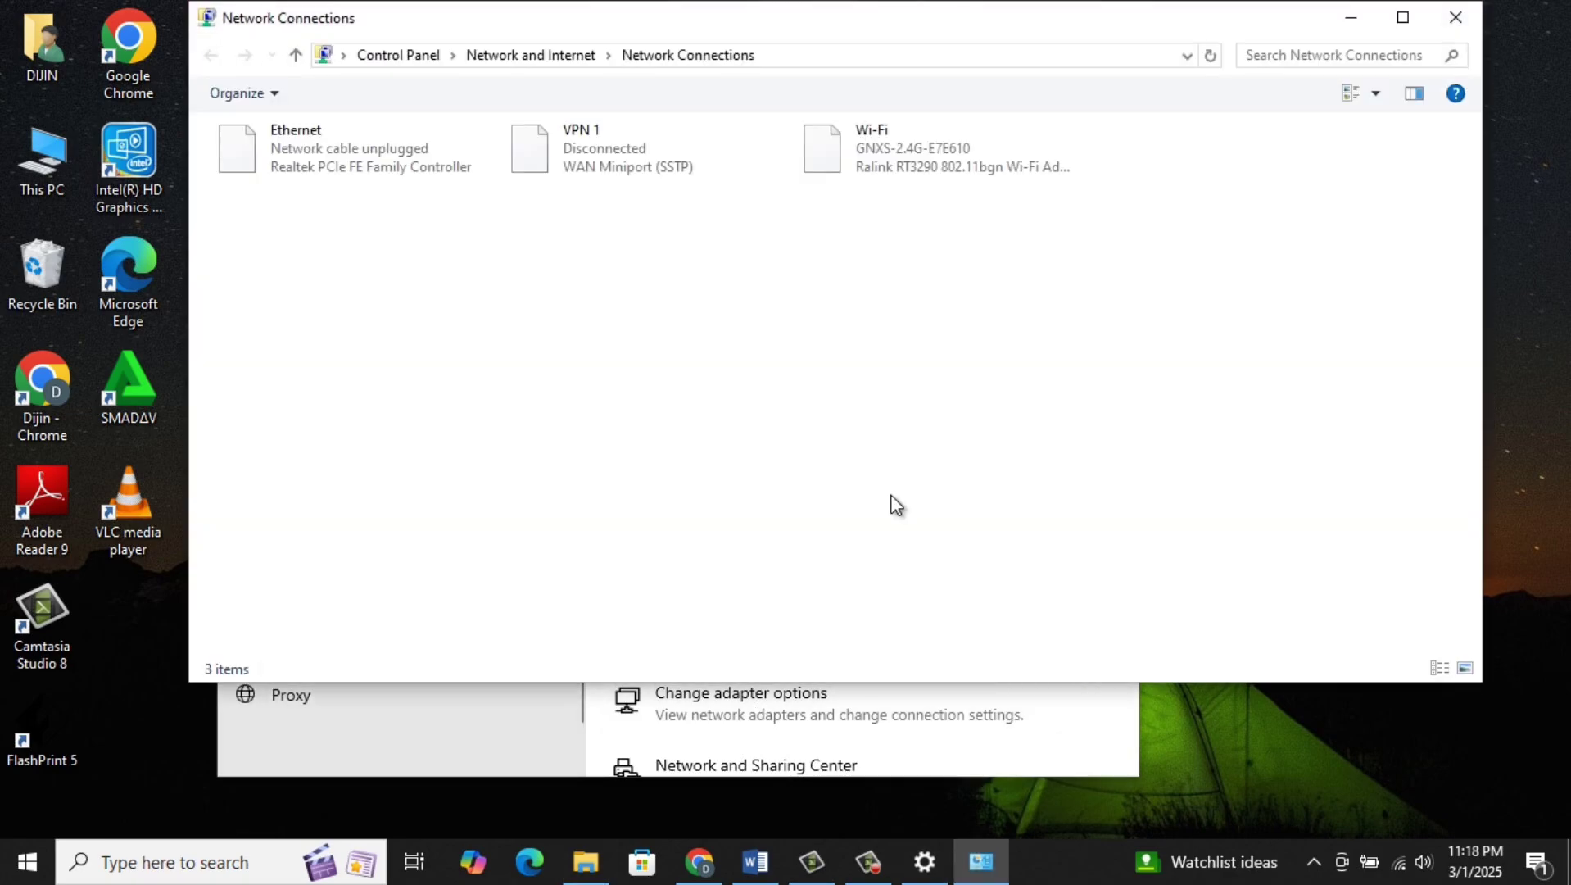
click(872, 153)
Step: Open the Internet Protocol Version 4 (TCP/IPv4) properties of the Wi-Fi adapter
right_click(872, 153)
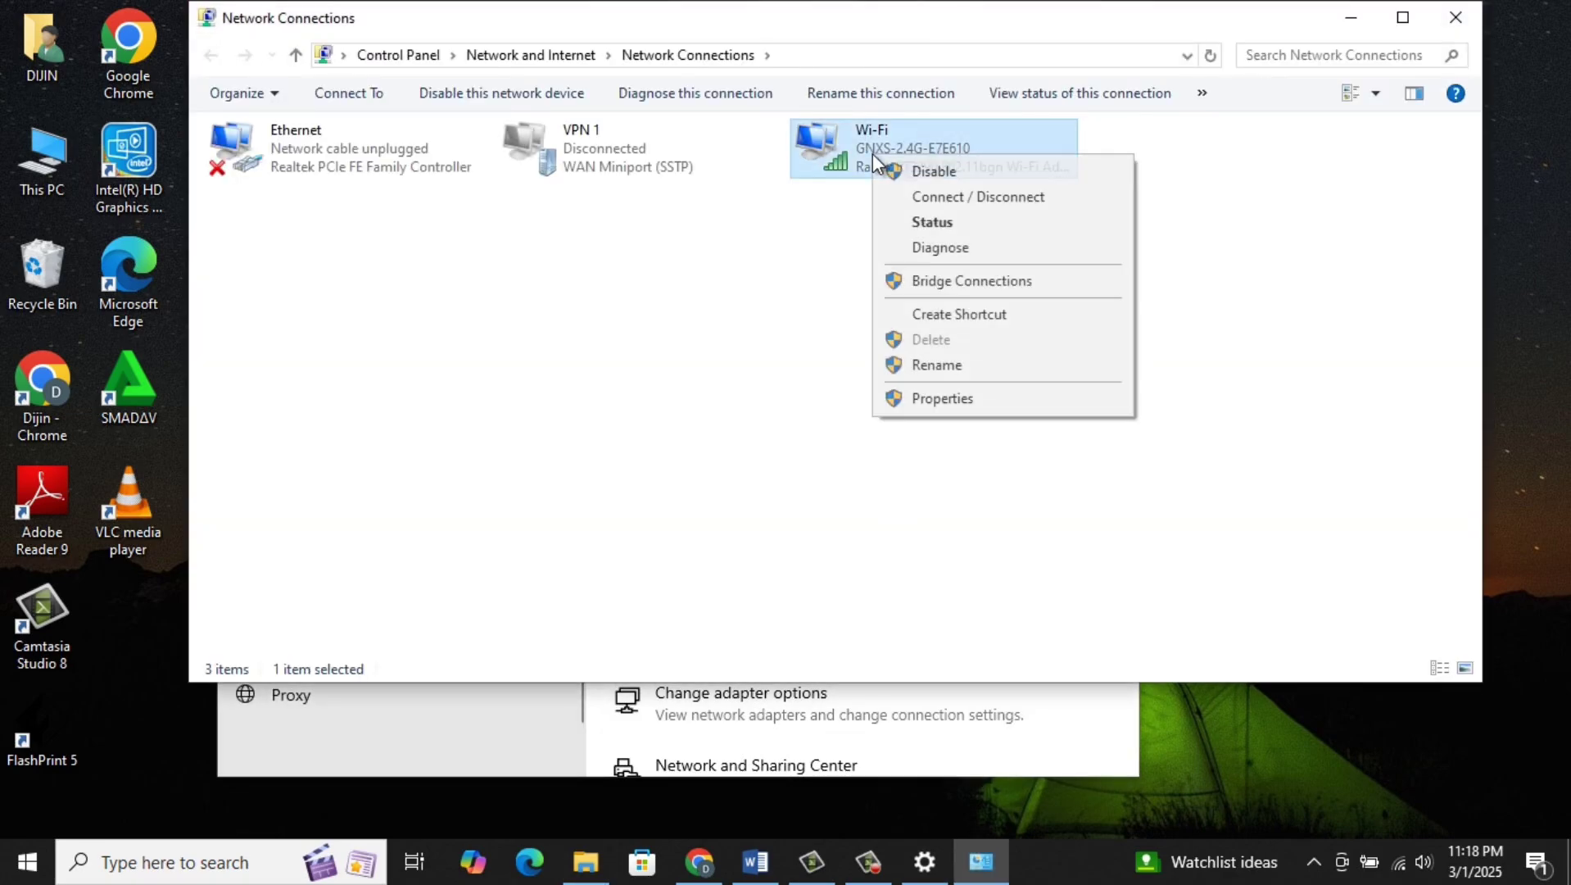
click(961, 393)
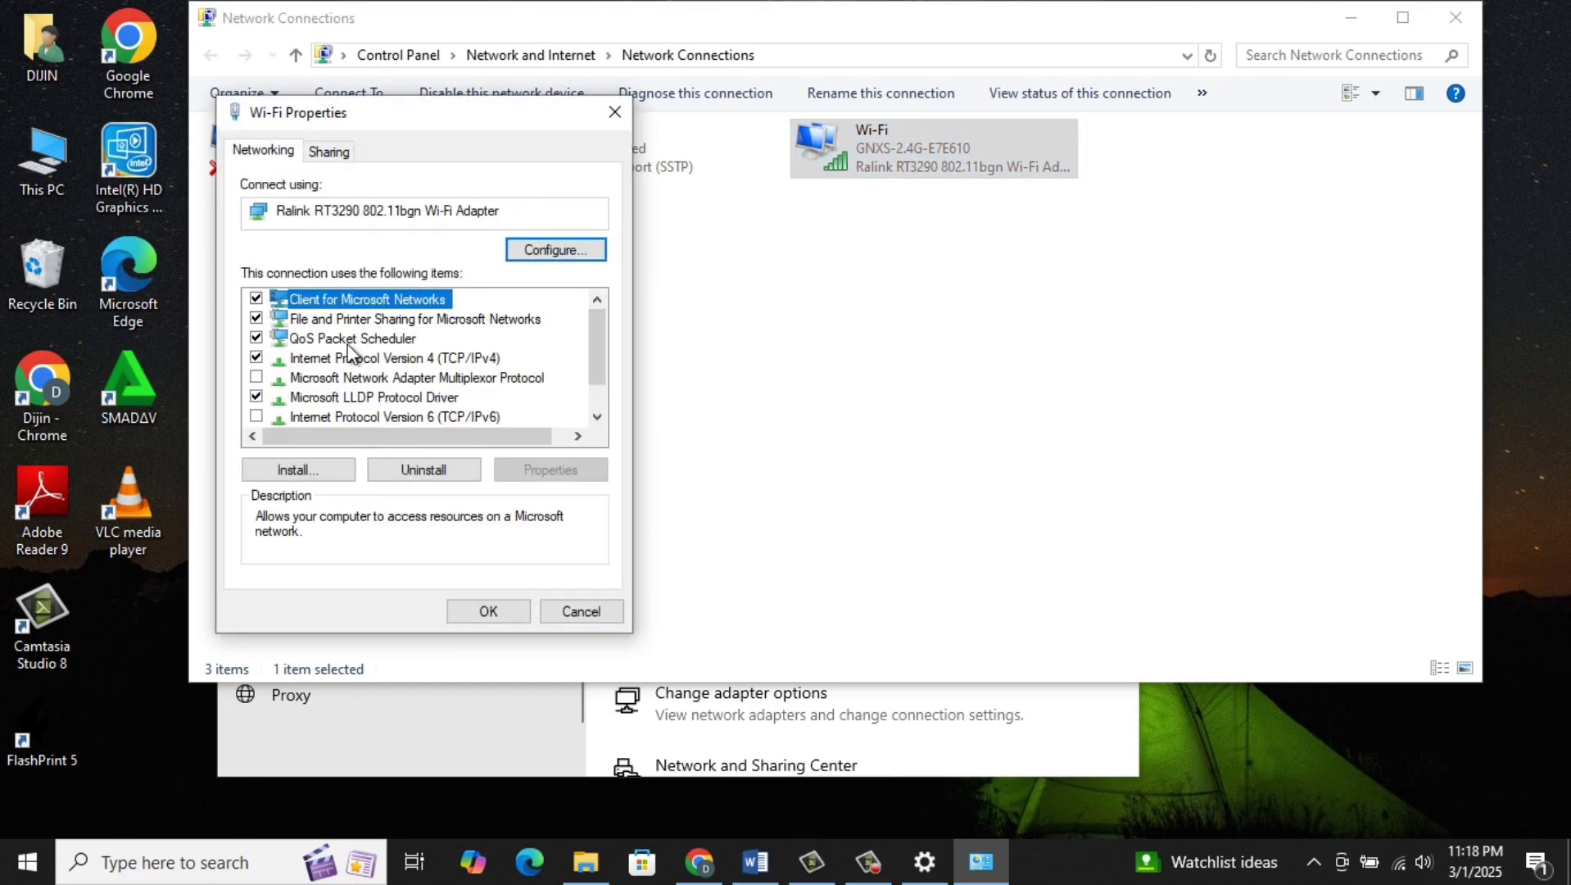
click(361, 360)
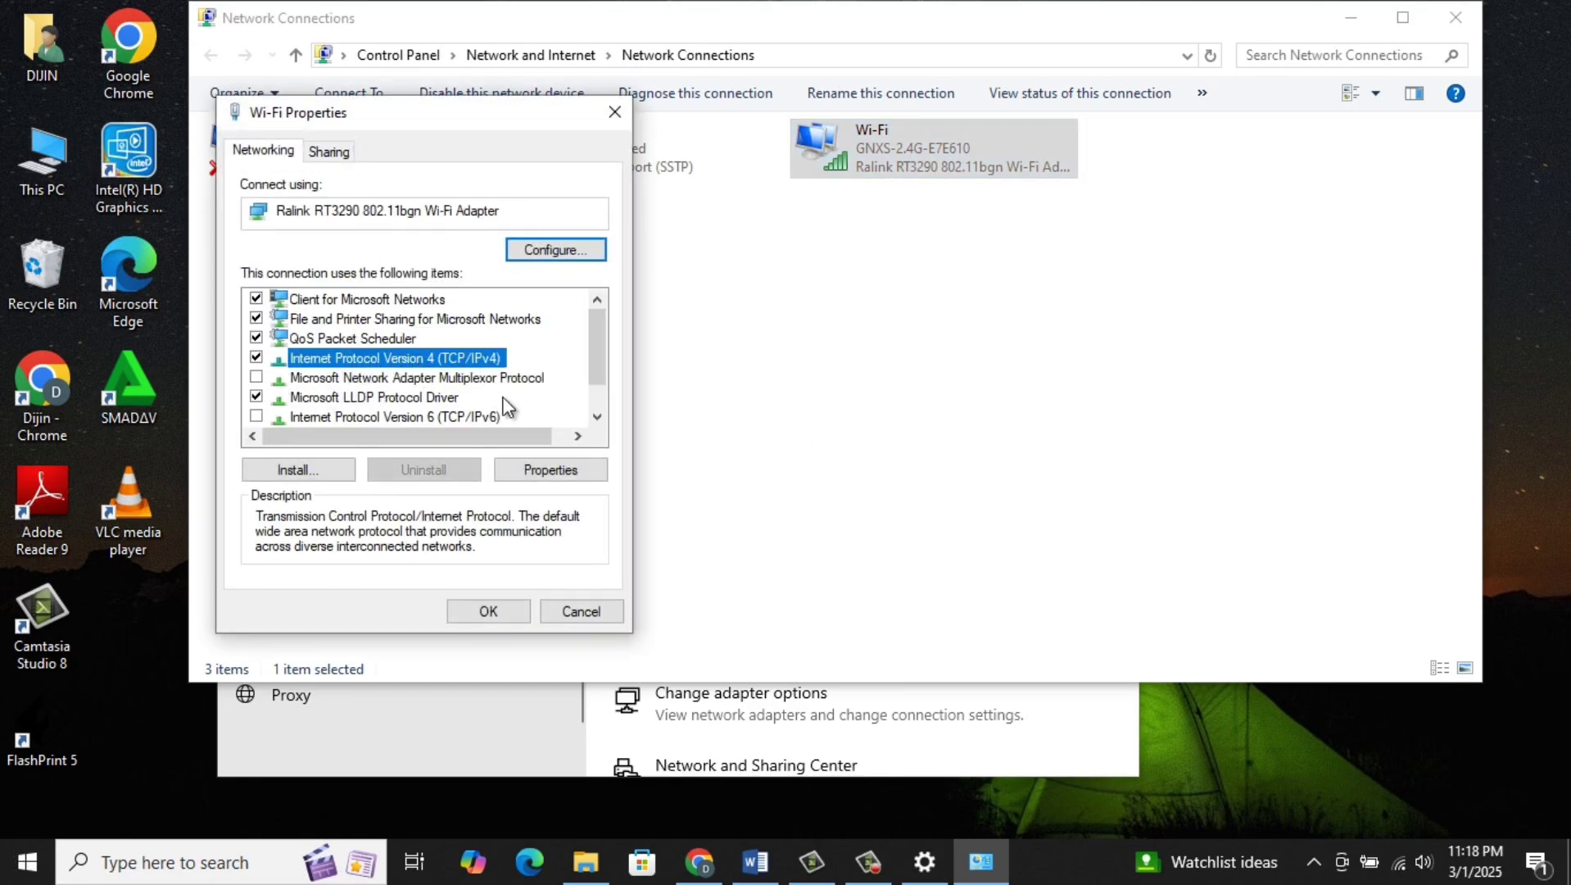
click(584, 471)
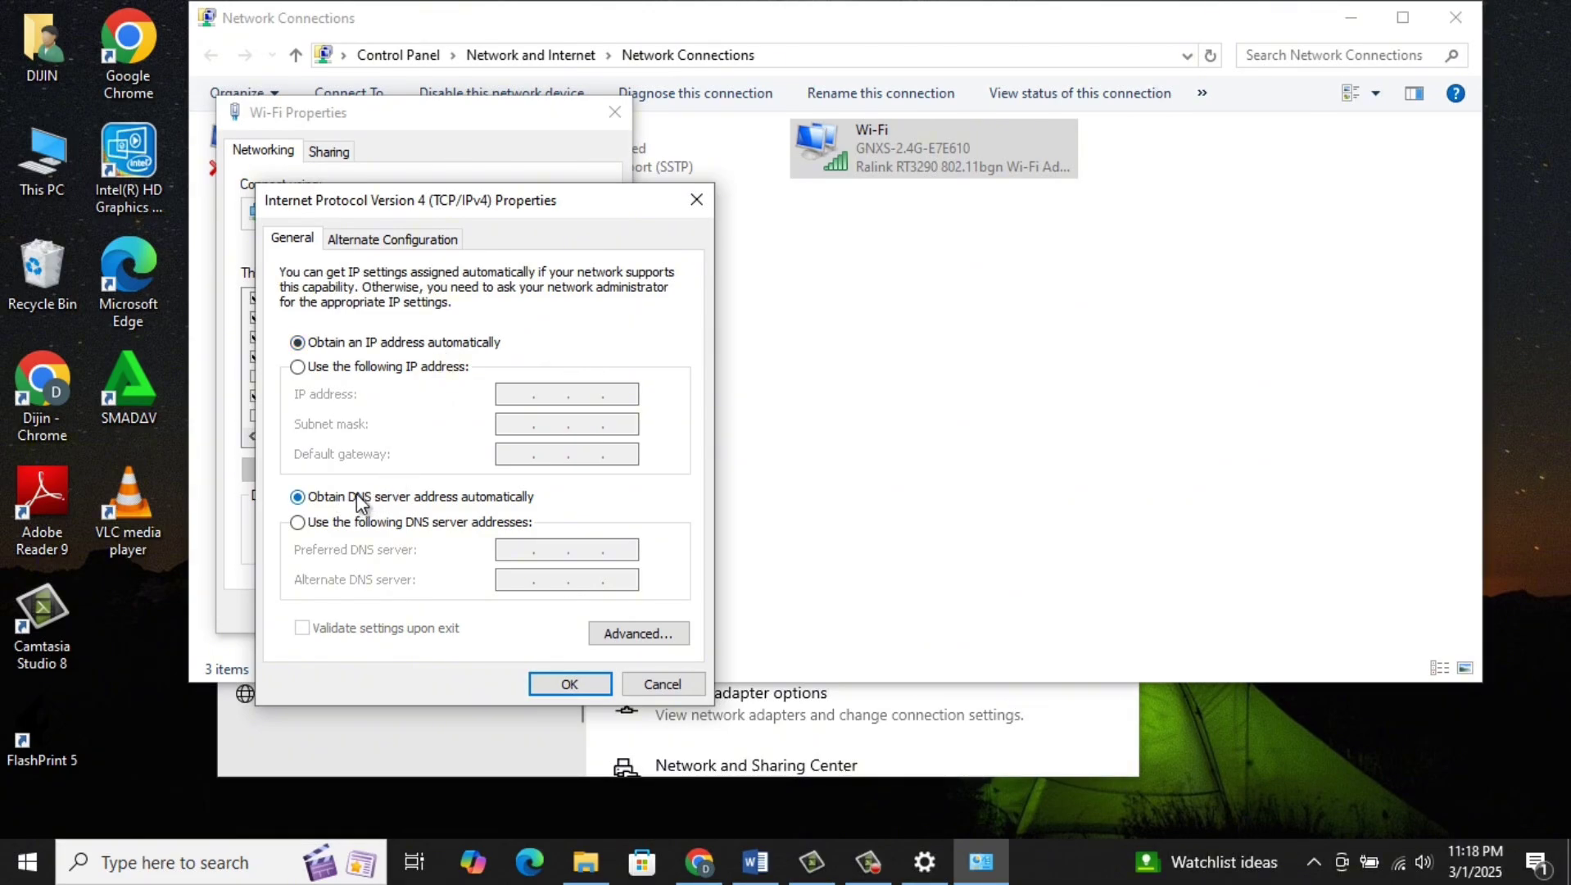
Step: Set DNS servers 8.8.8.8 and 8.8.4.4 with Validate settings ticked, then save and close
click(297, 523)
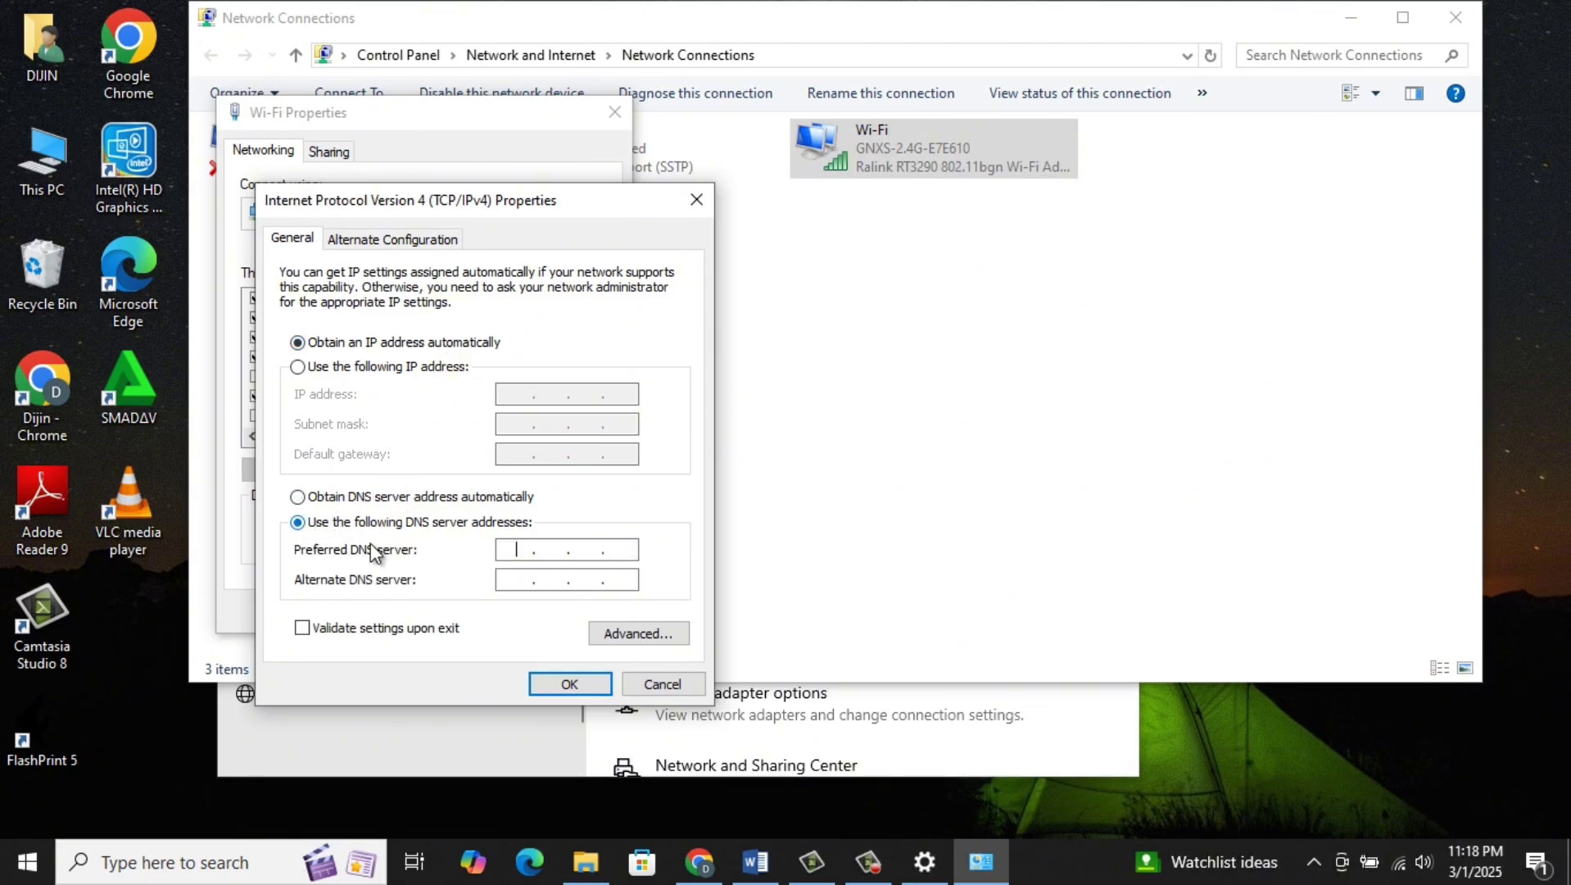
text(8...)
click(542, 544)
text(8.8.8)
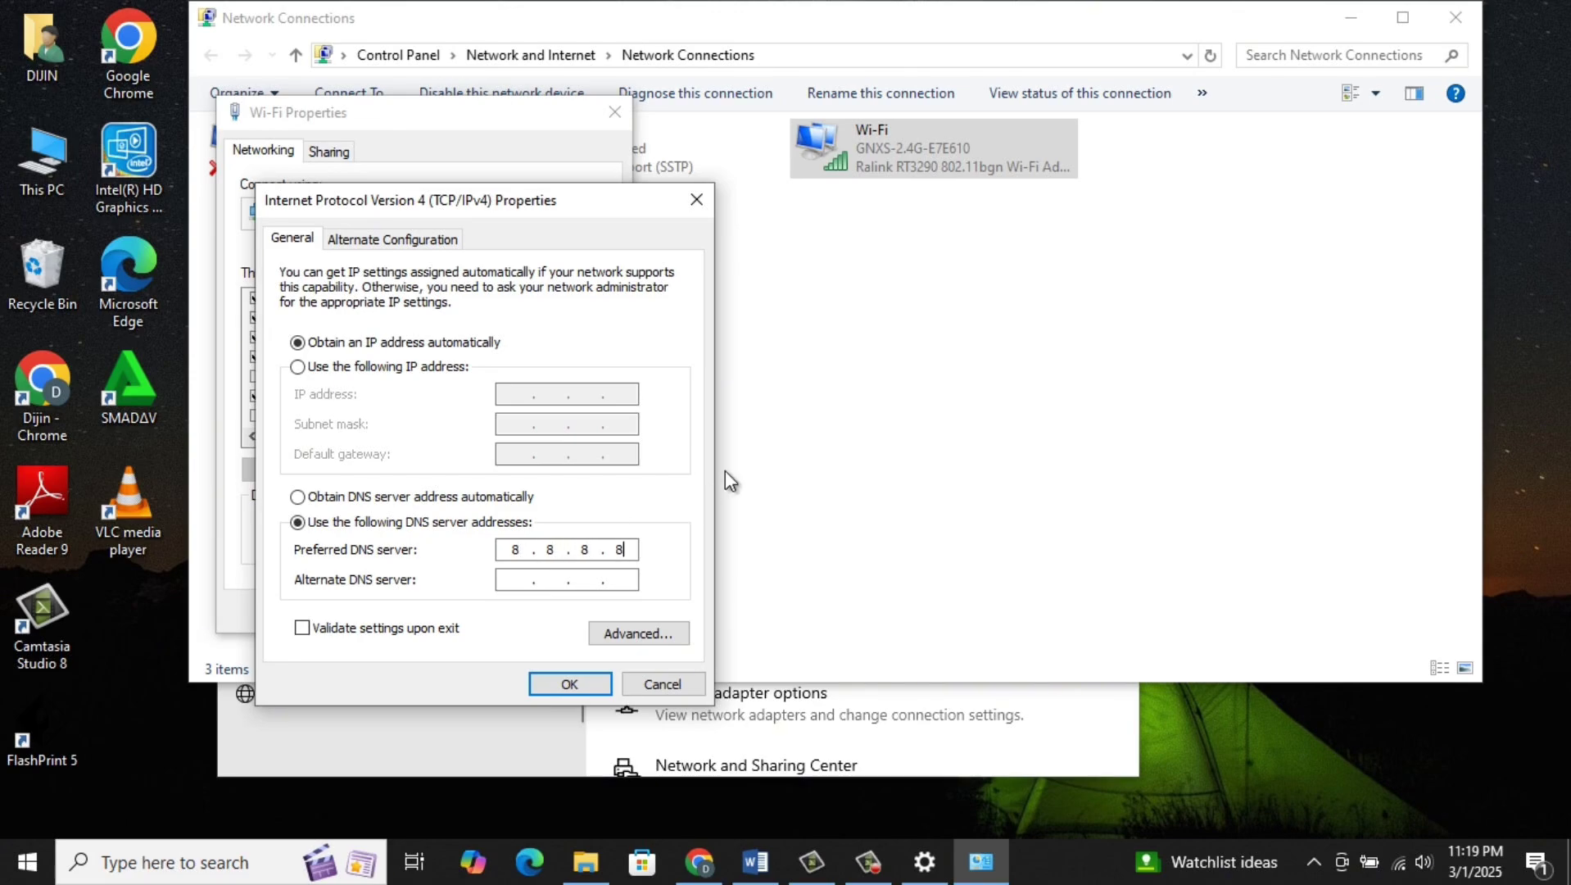
click(516, 578)
text(8.8.4.4)
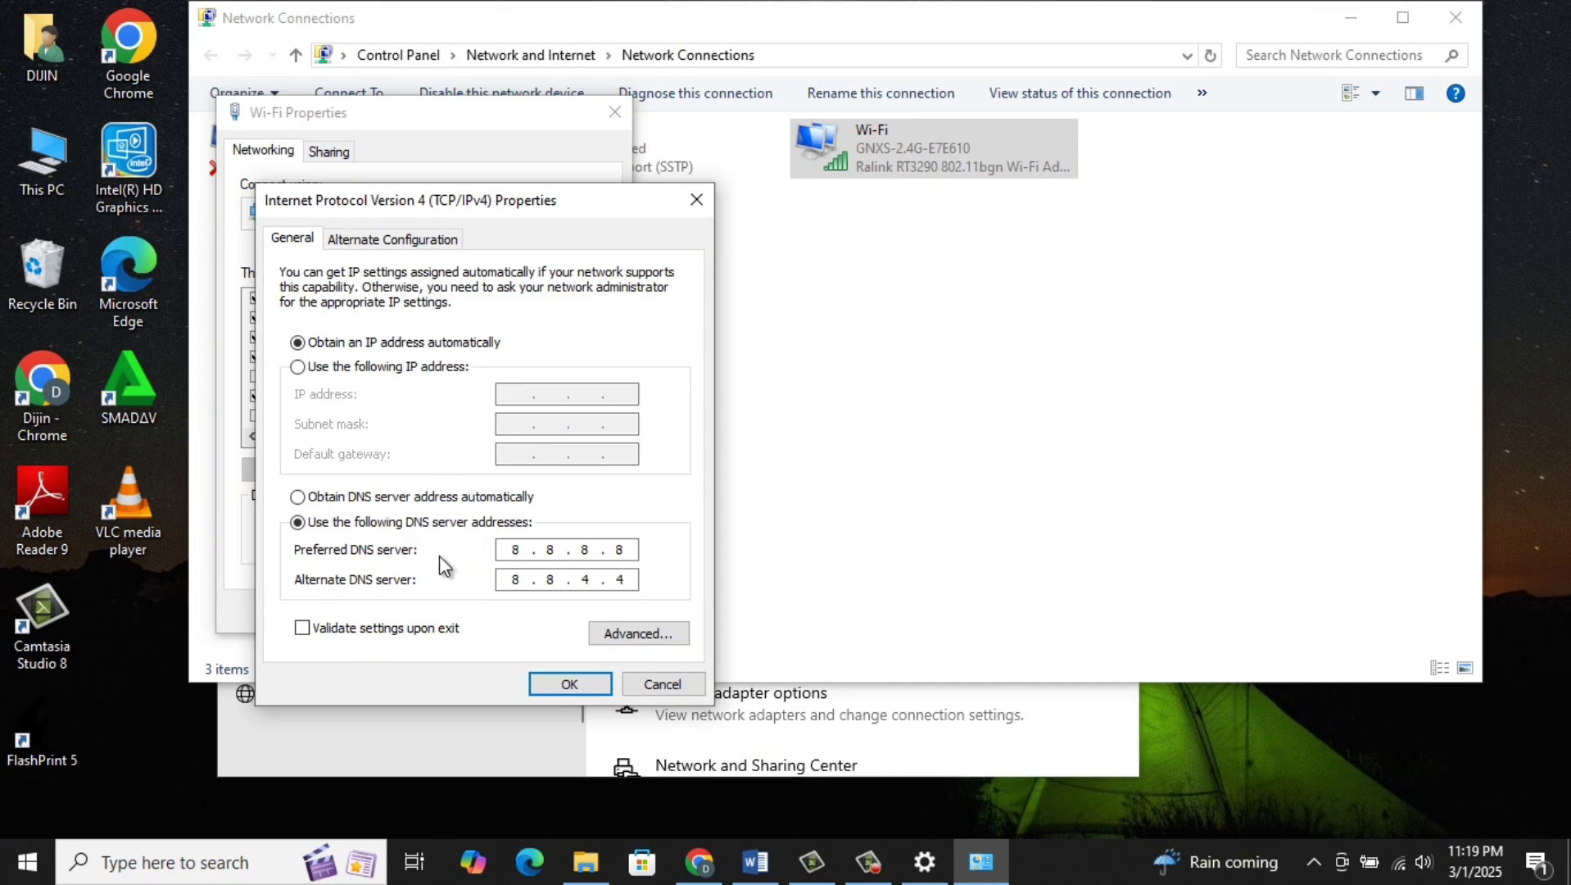
click(358, 632)
click(557, 685)
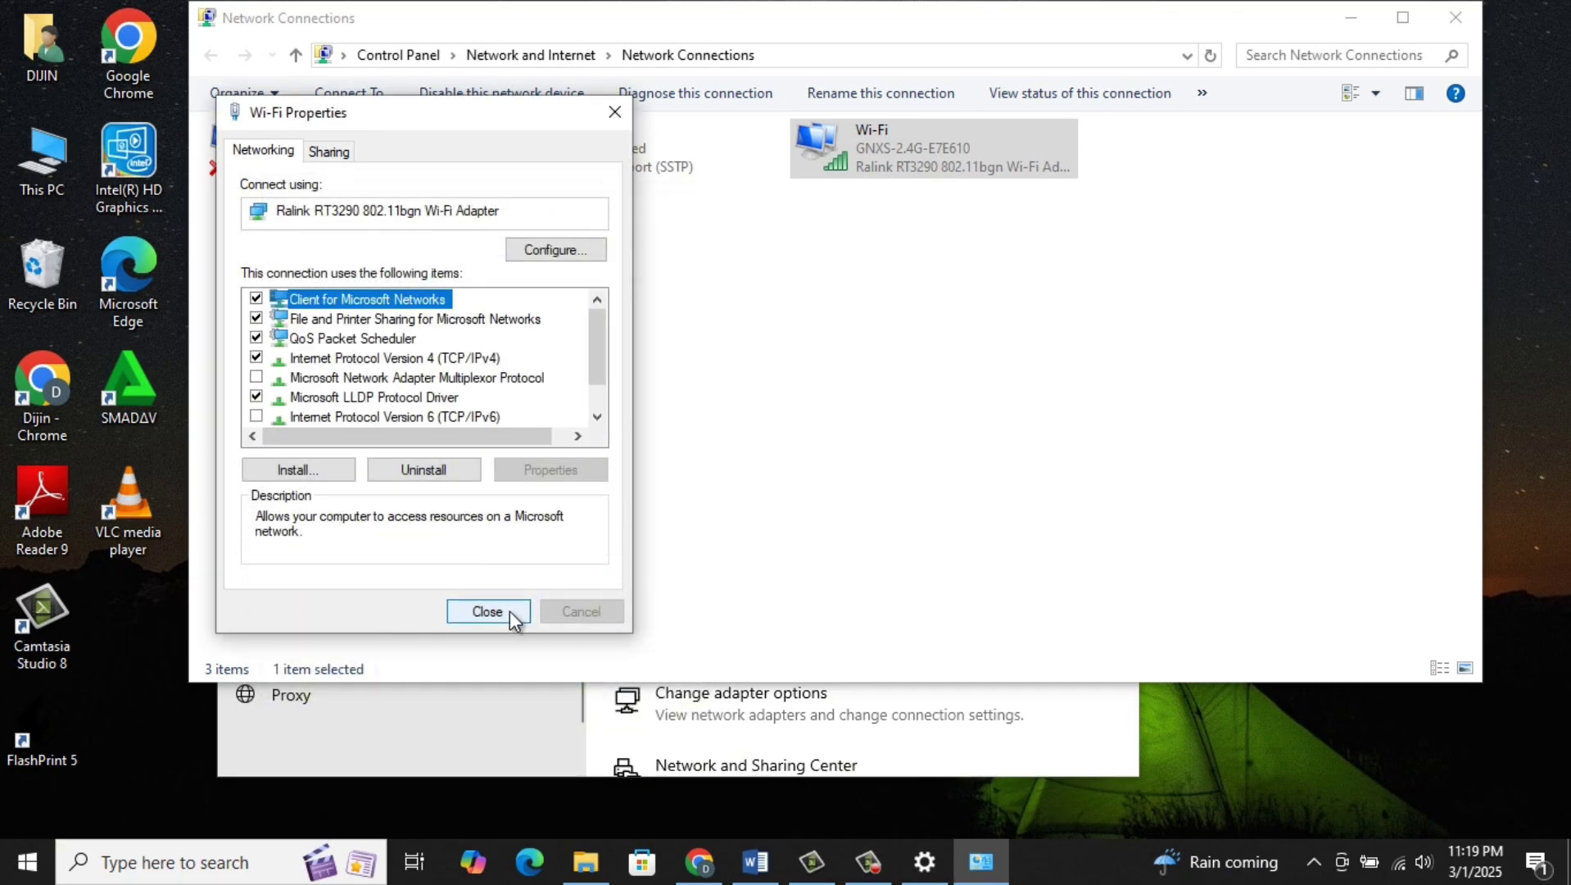
click(510, 611)
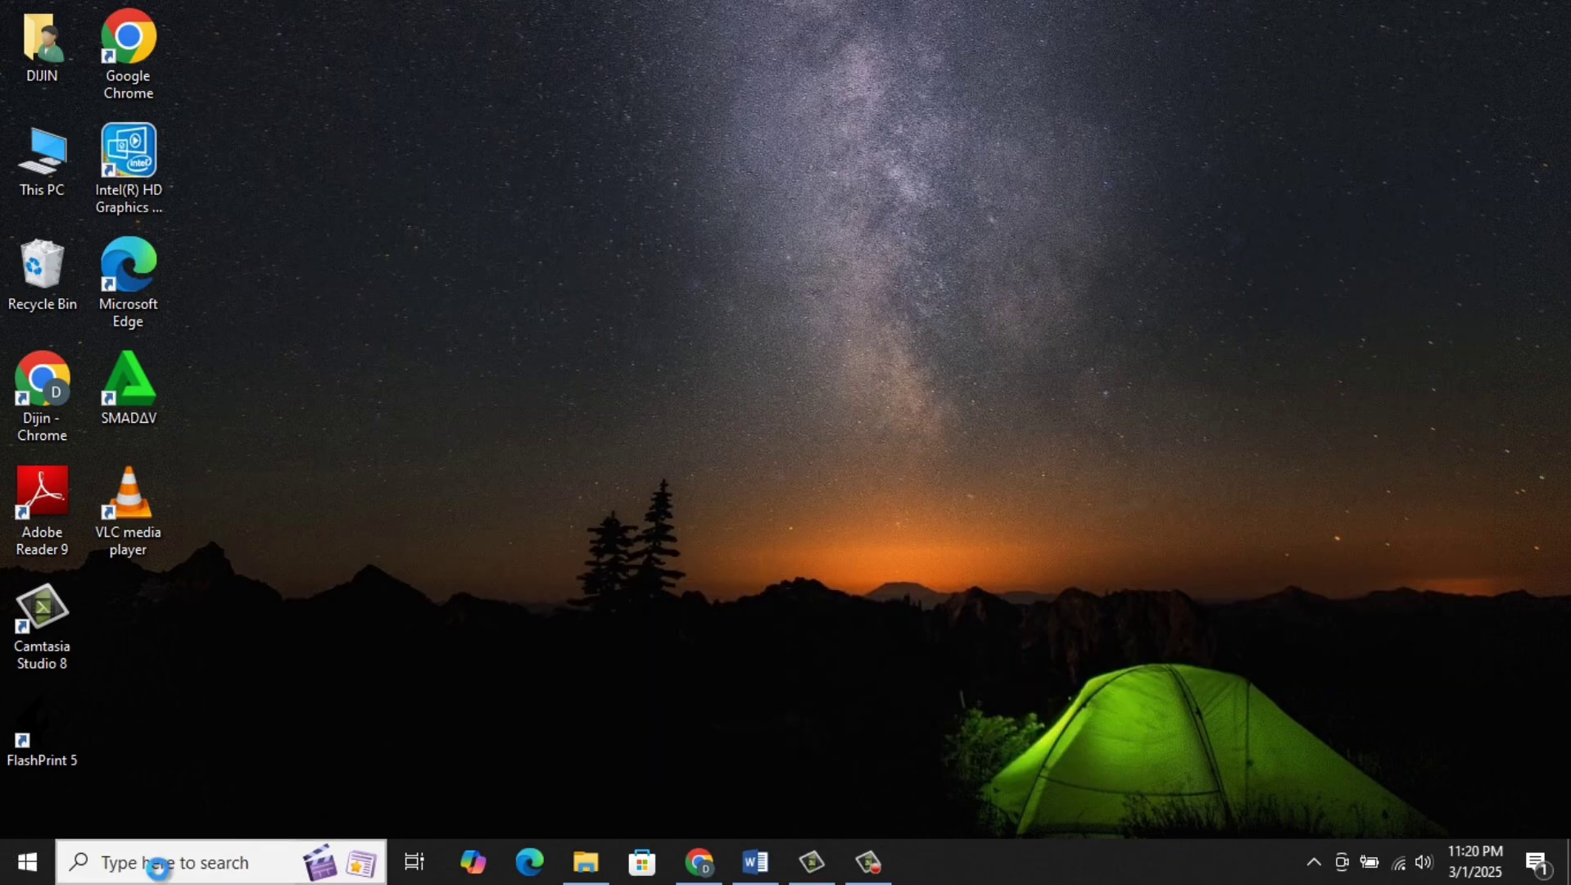
Step: Launch Command Prompt as administrator
click(158, 862)
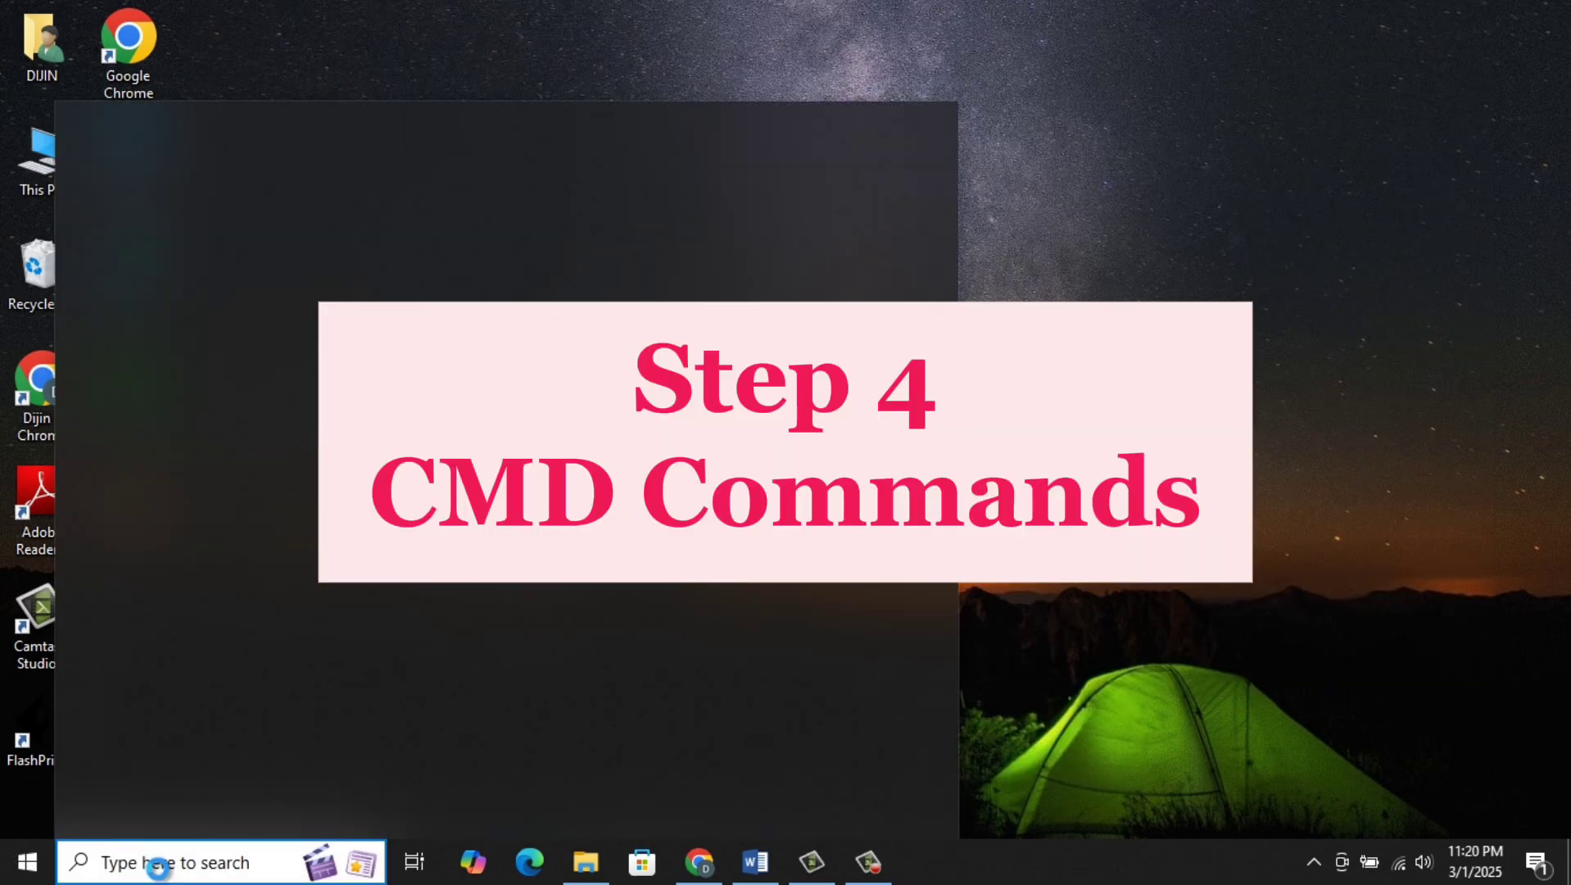
text(cm)
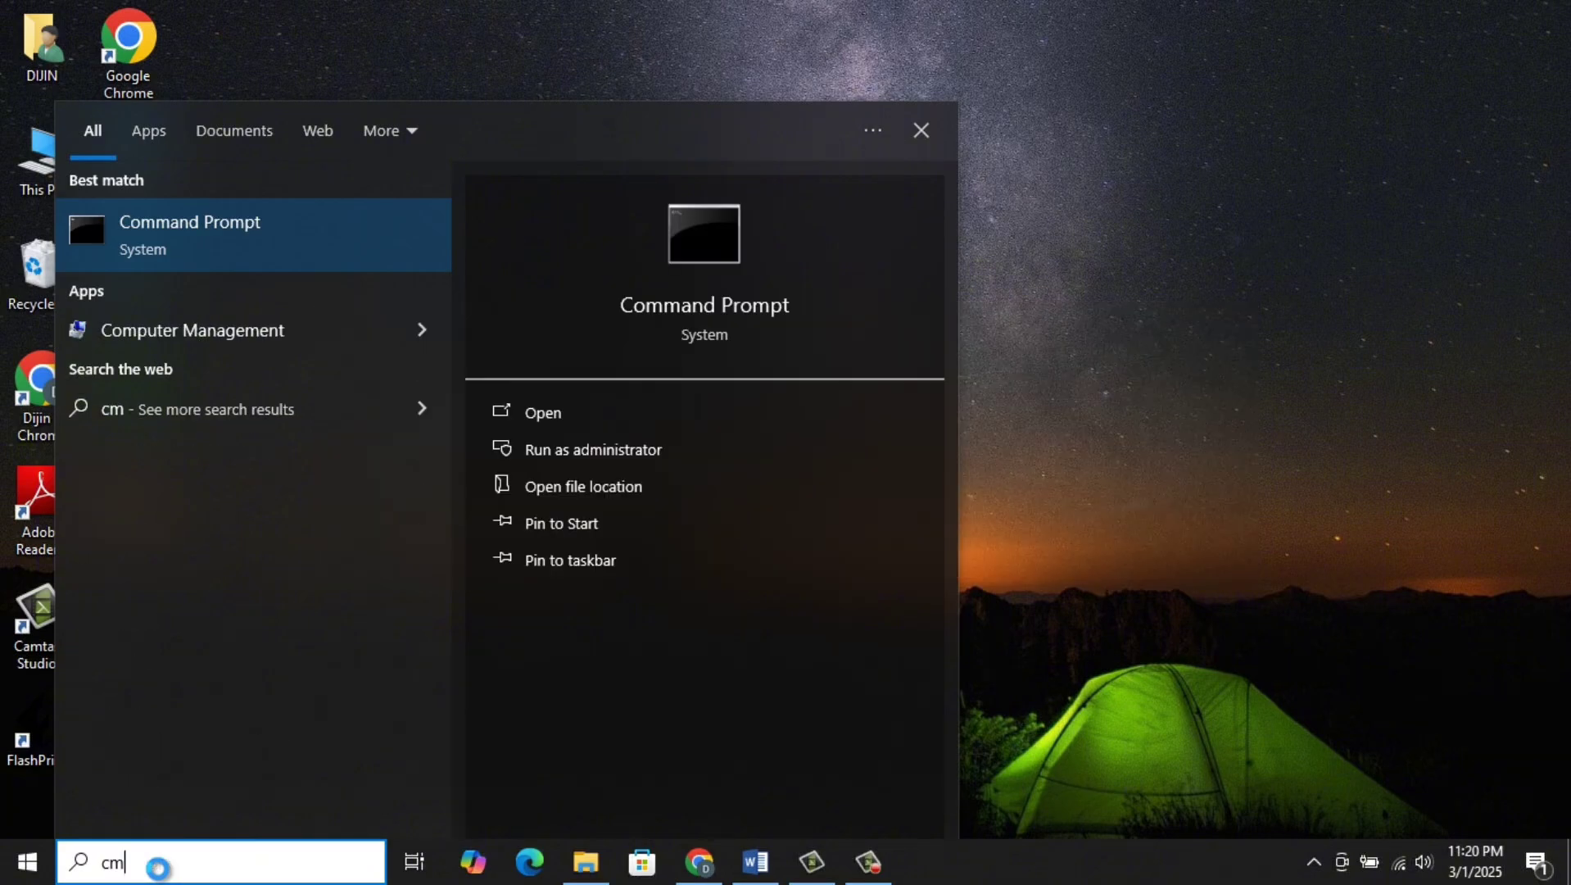
text(d)
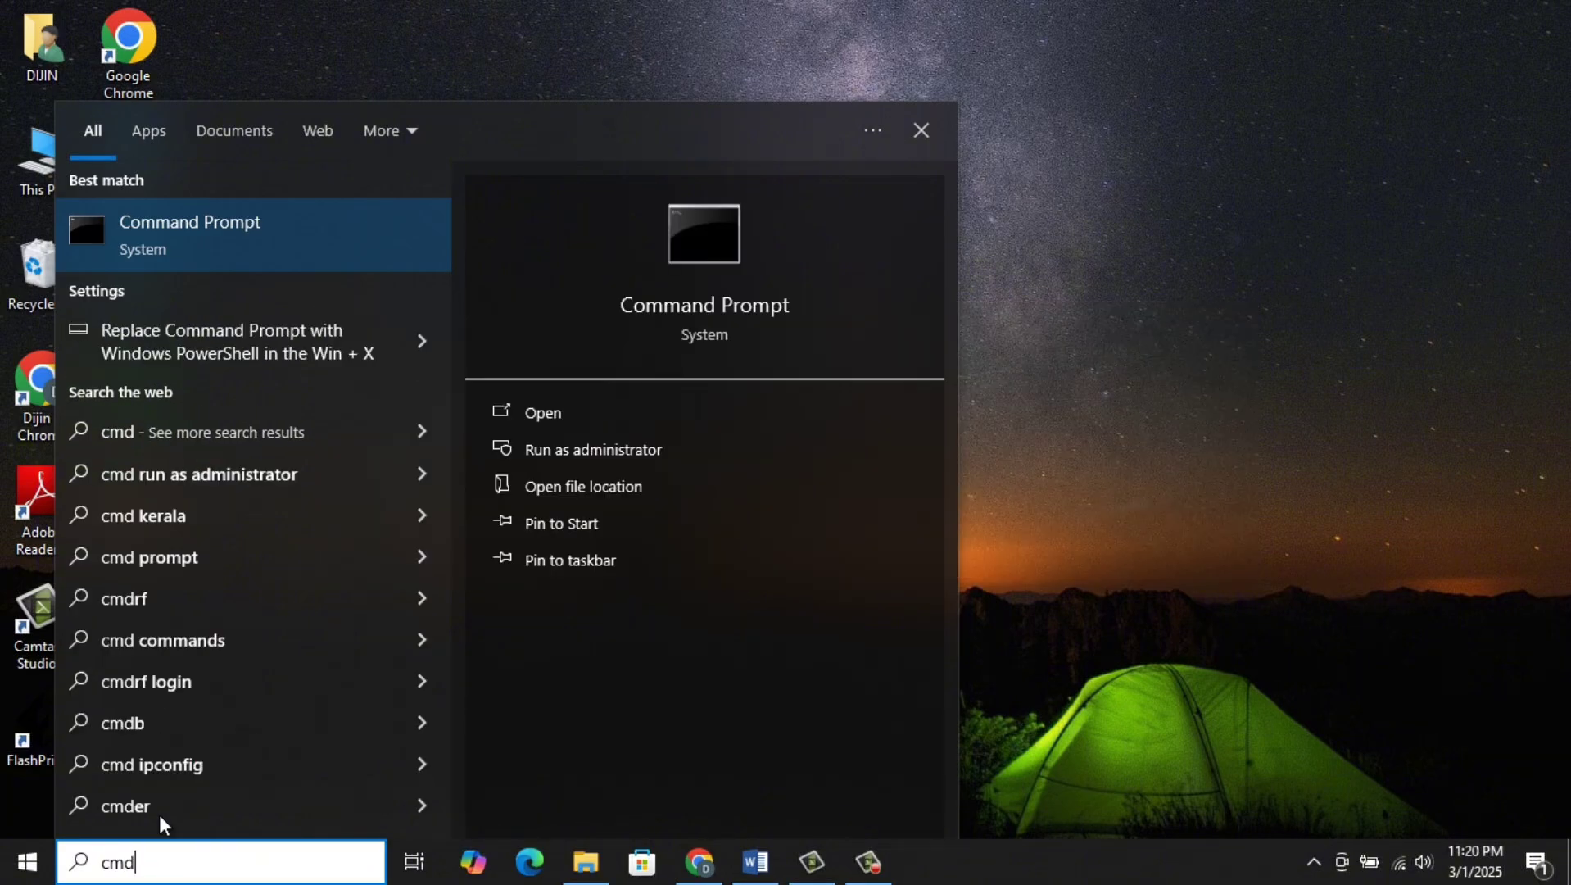
right_click(215, 230)
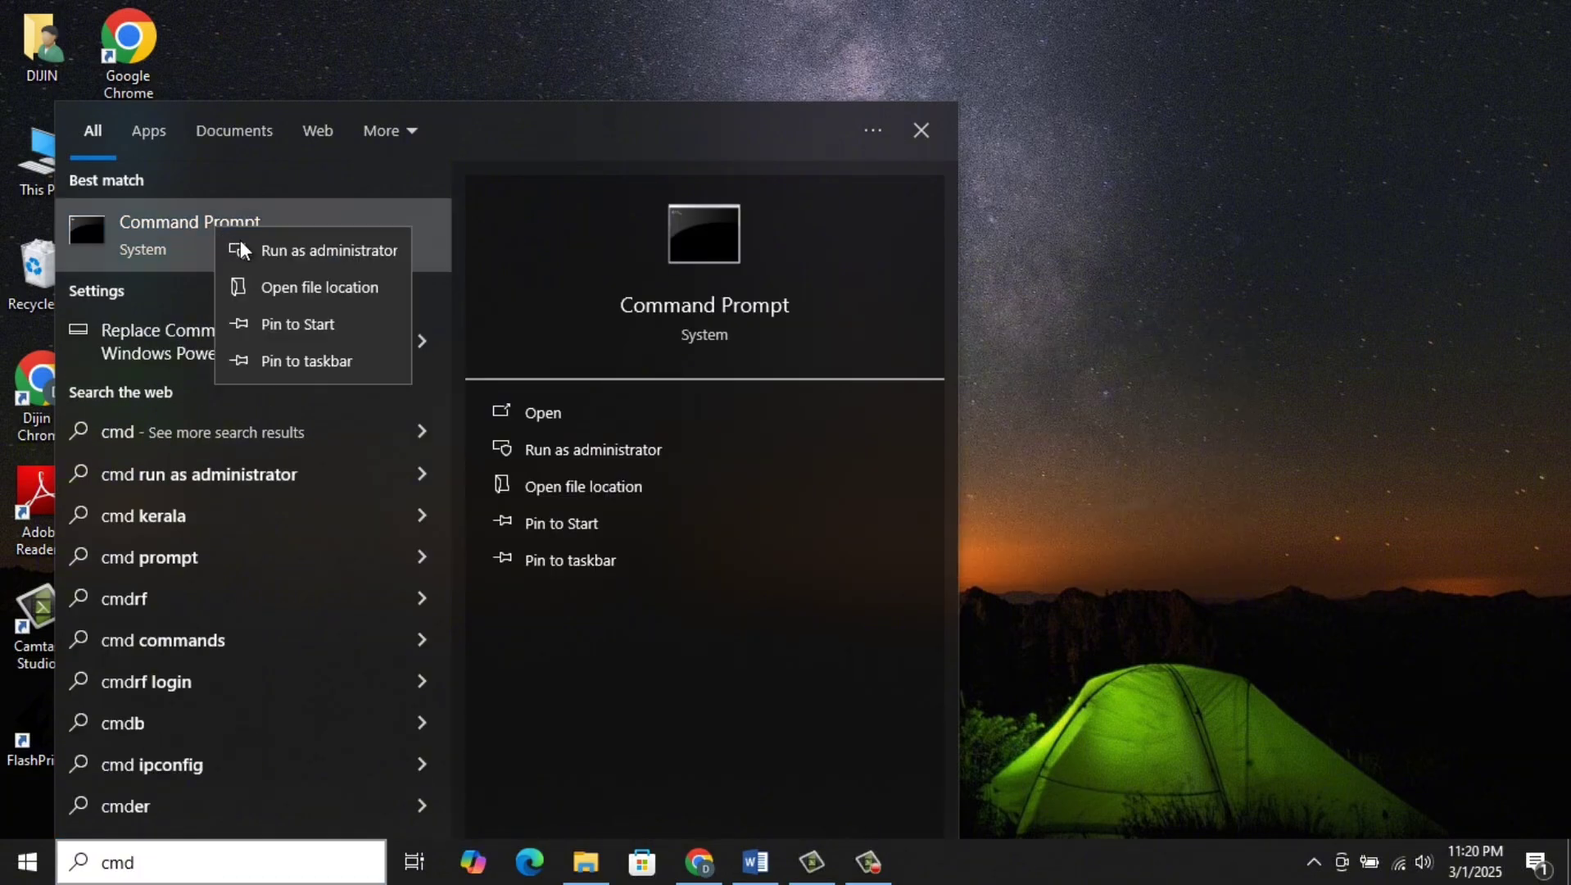
click(317, 251)
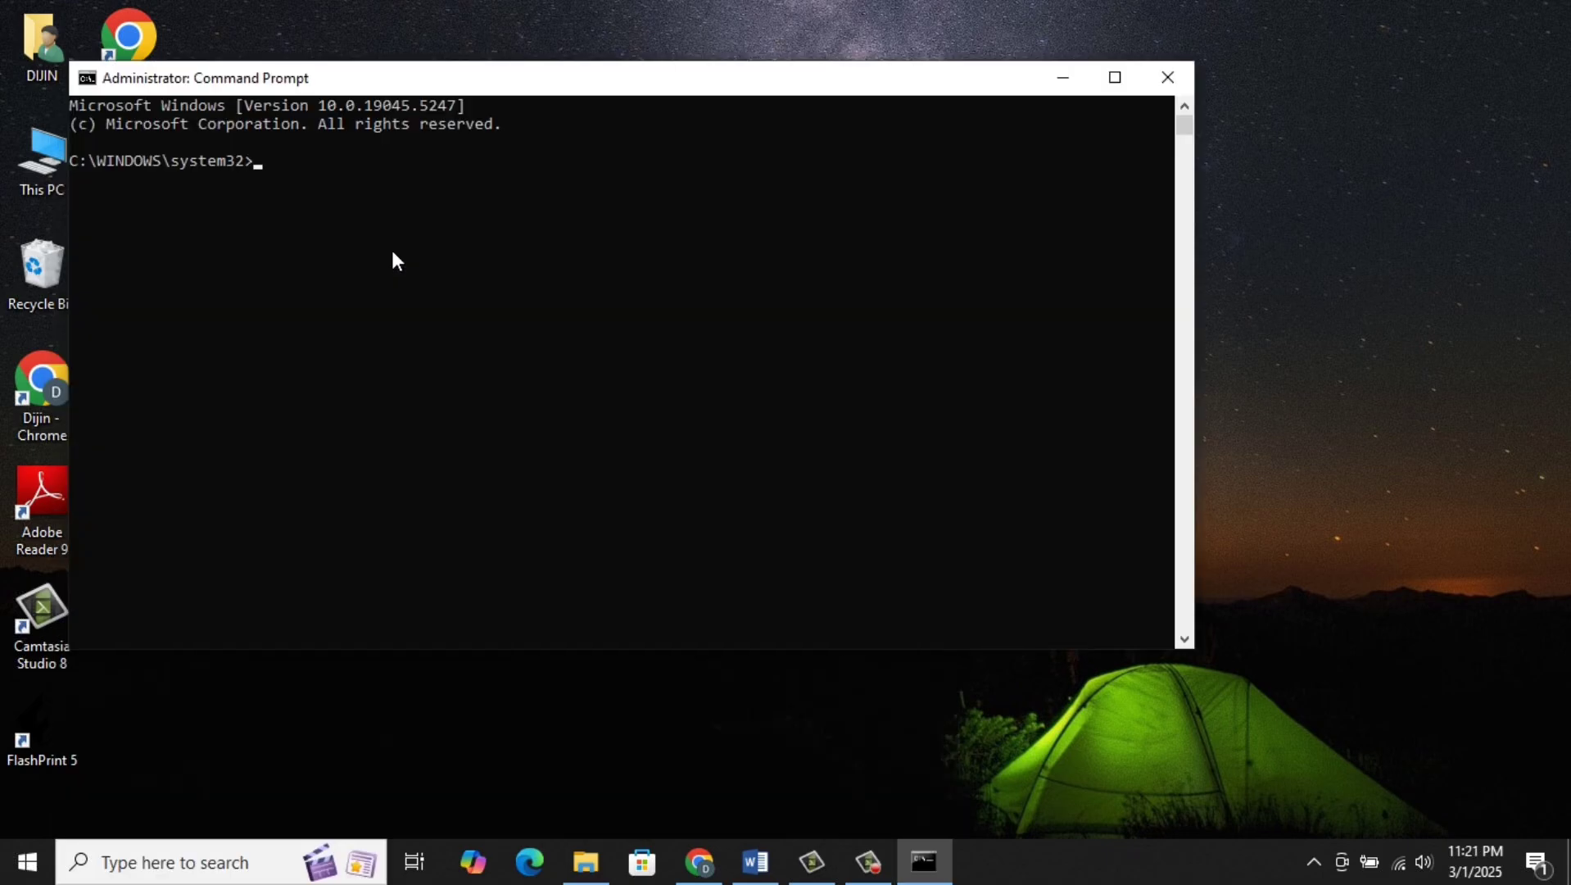
Step: Run 'netsh winsock reset catalog', 'netsh int ipv4 reset reset.log' and 'ipconfig/flushdns', then close the console
text(netsh )
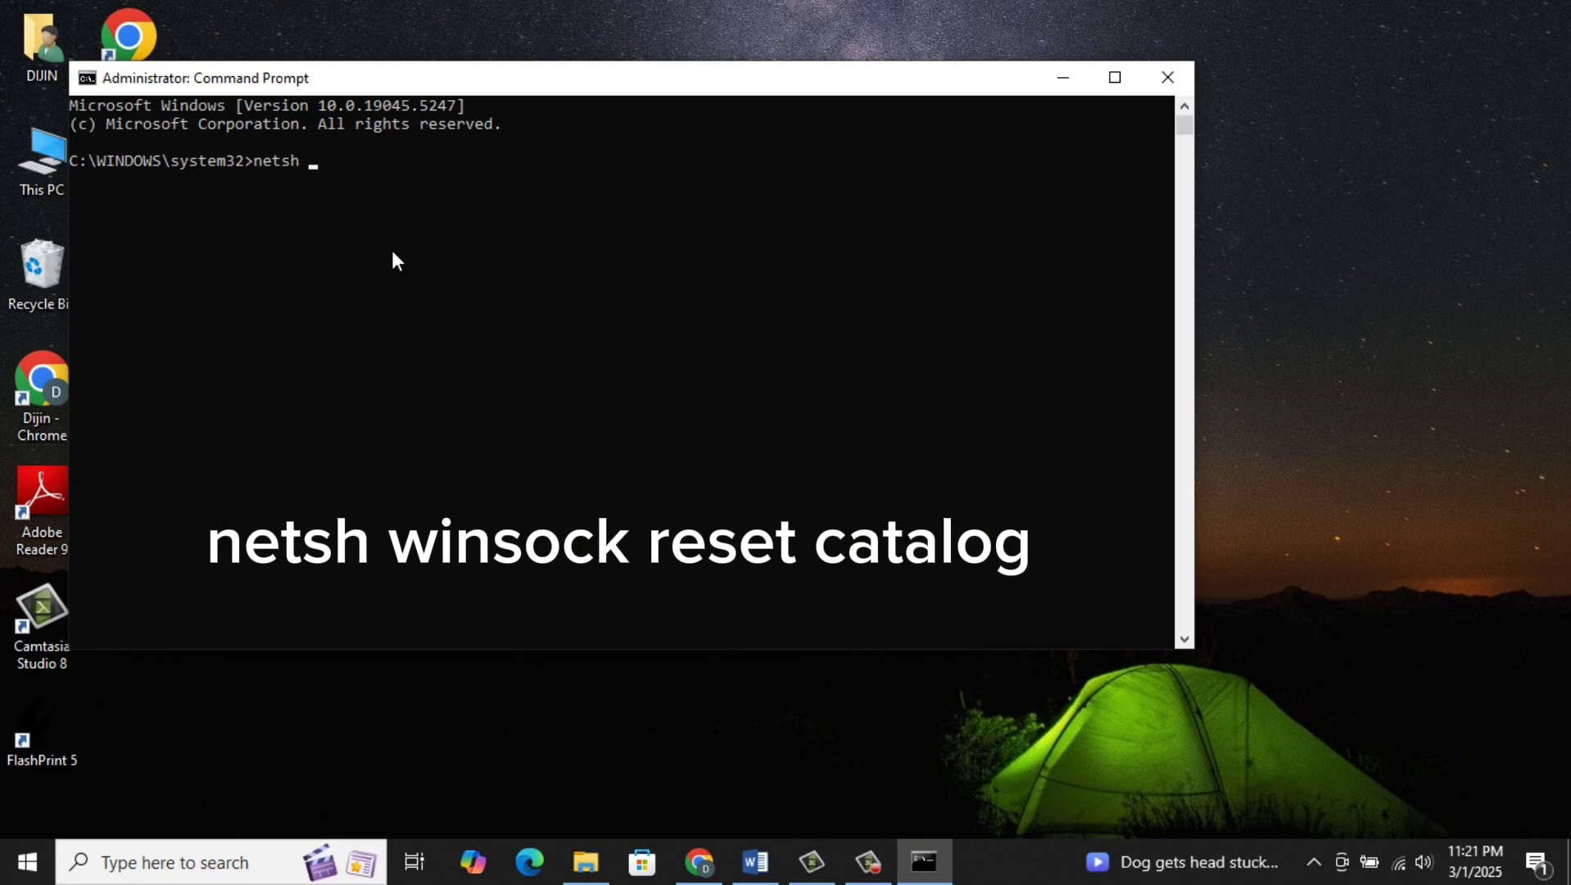
text(winsock reset catalog)
key(Return)
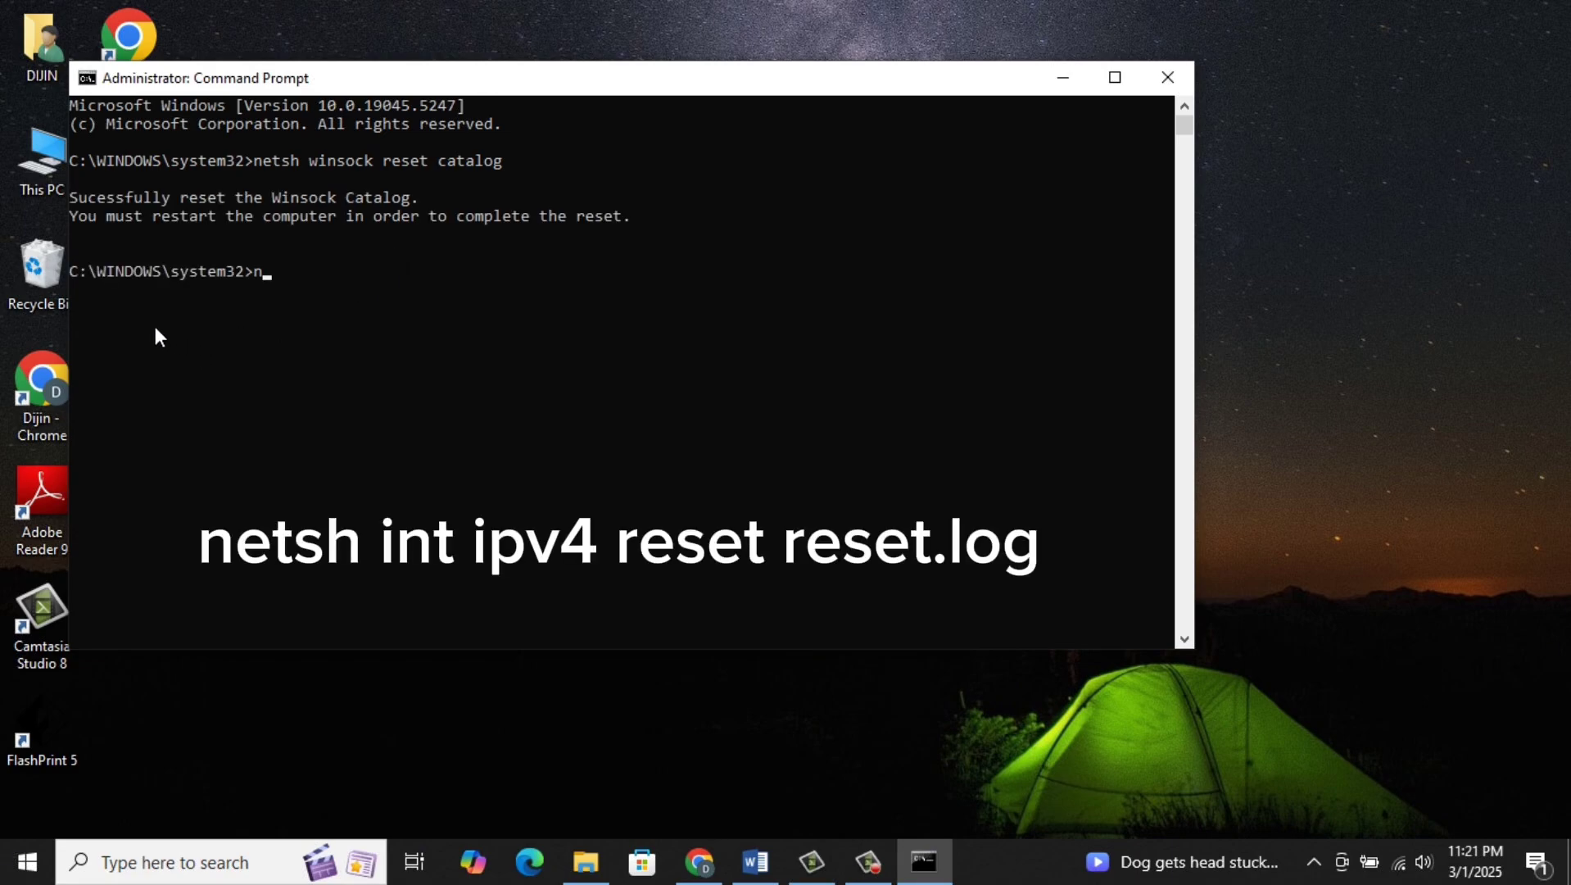
text(netsh int ipv4 reset reset.log)
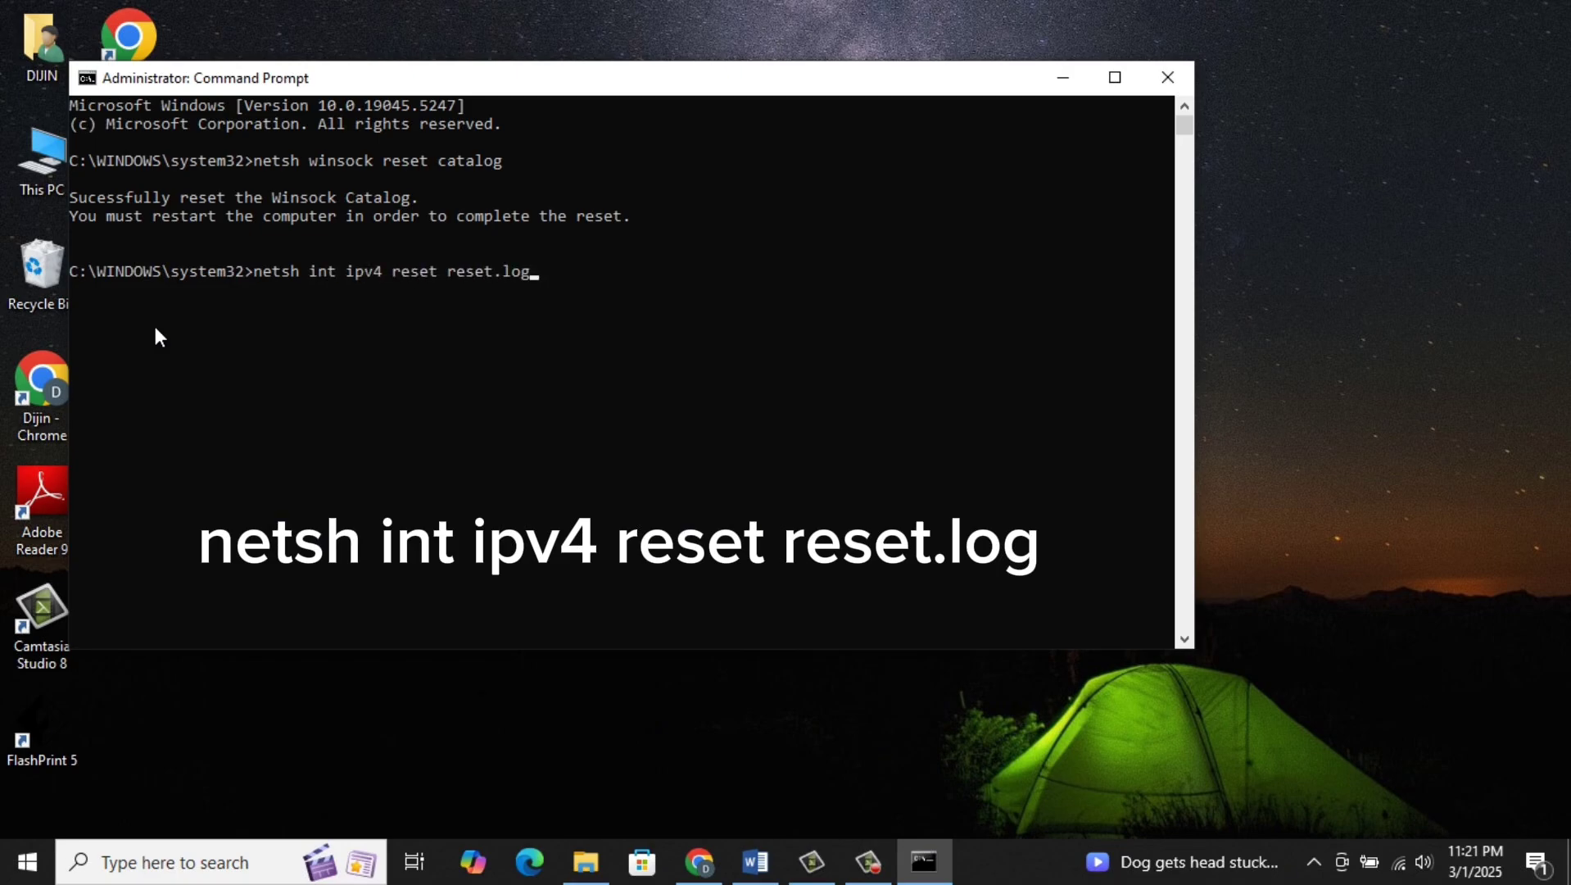
key(Return)
scroll(329, 440, down, 3)
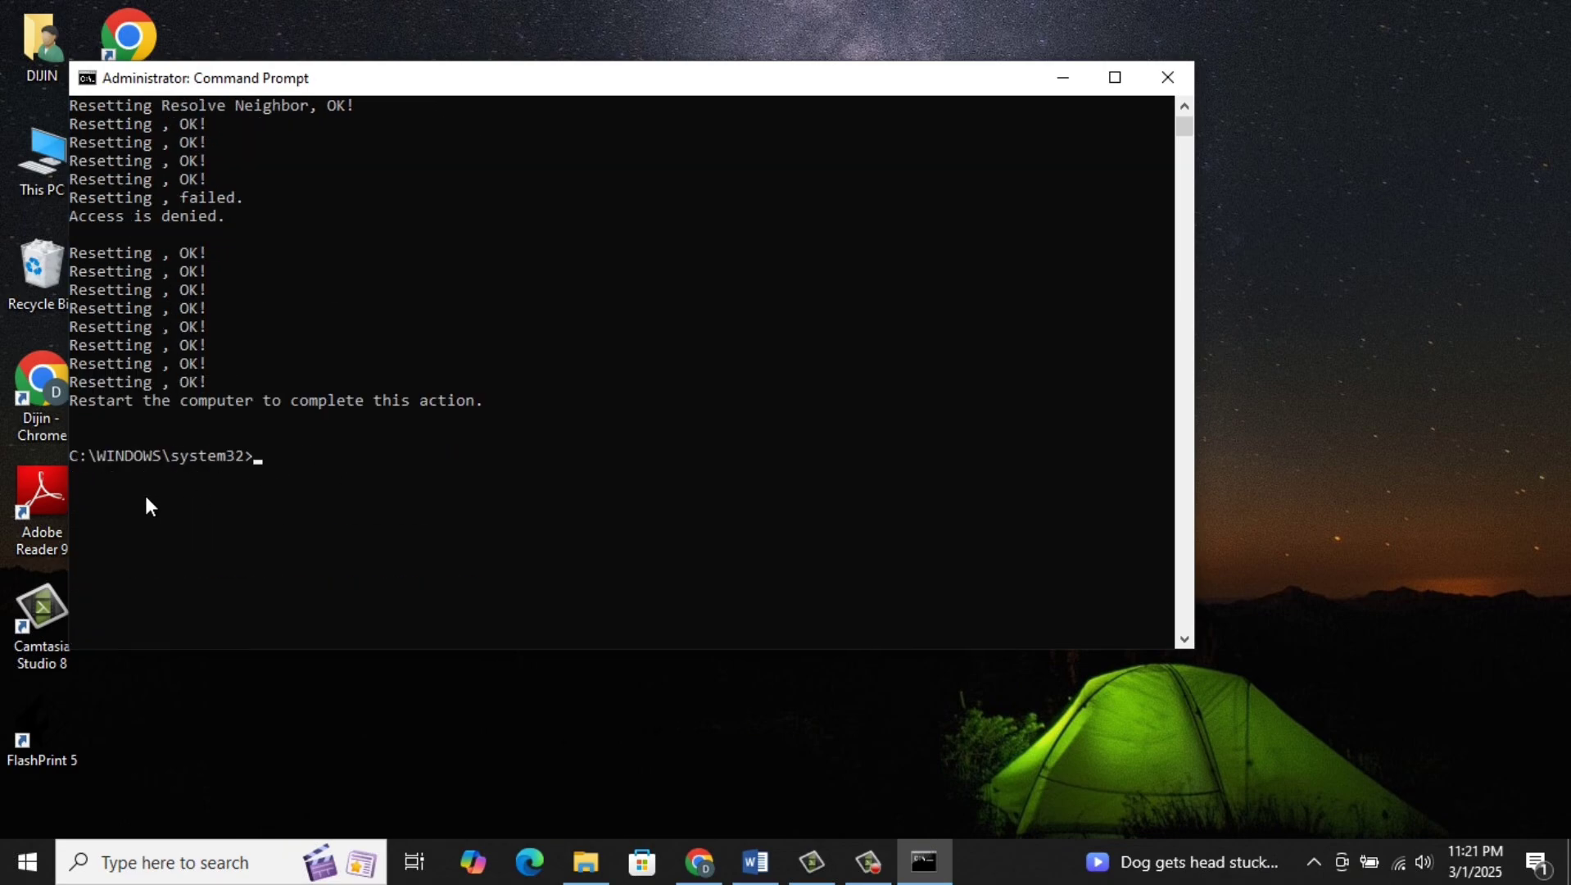
text(ipconfig)
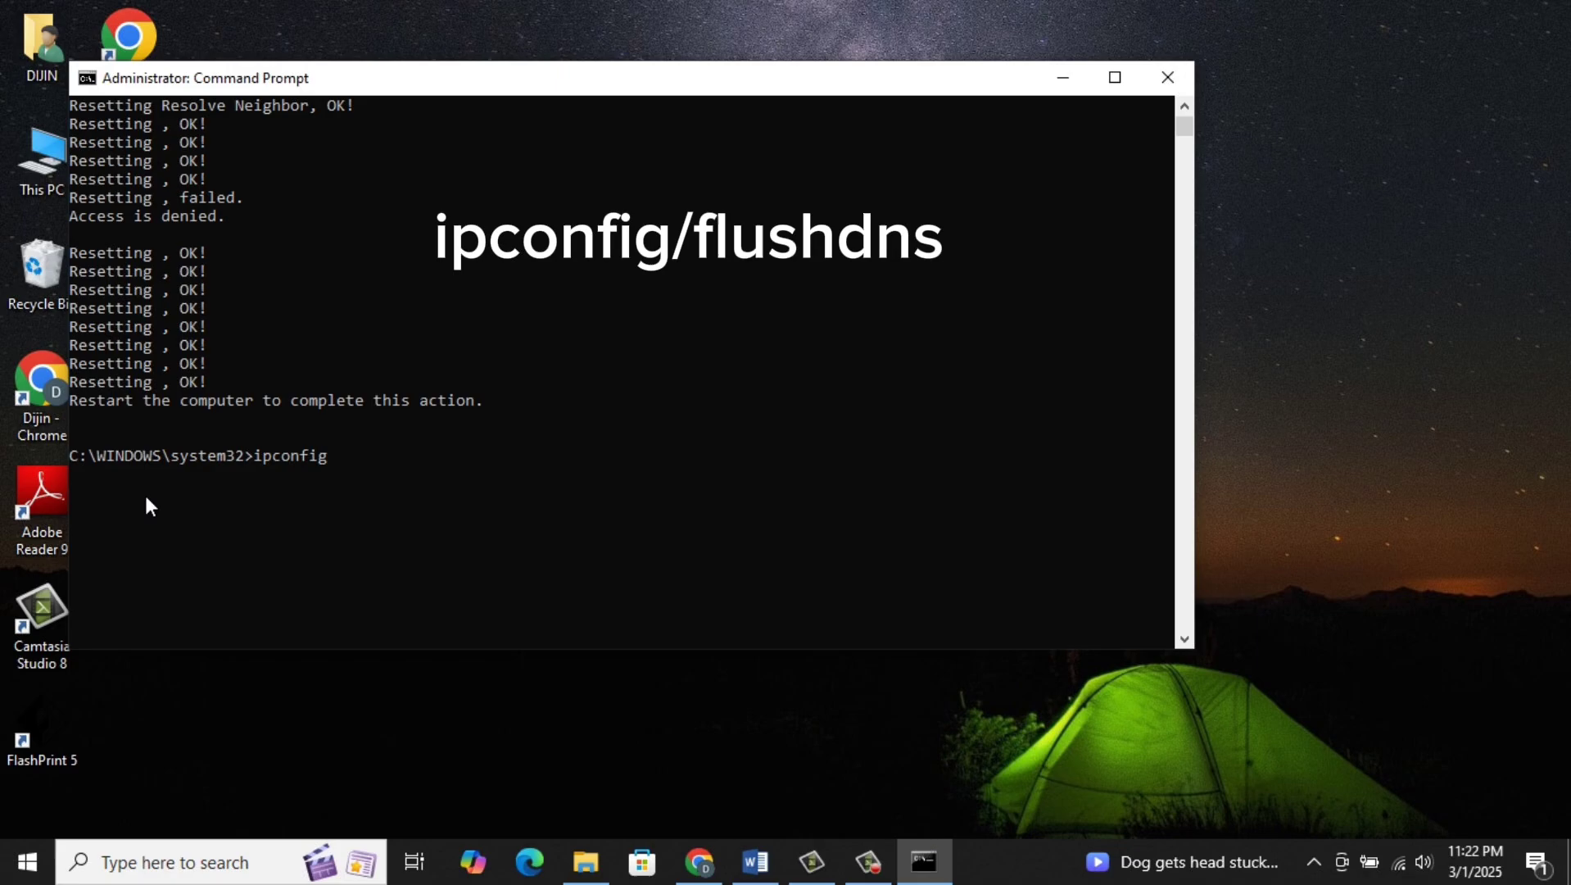
text(/flushdns)
key(Return)
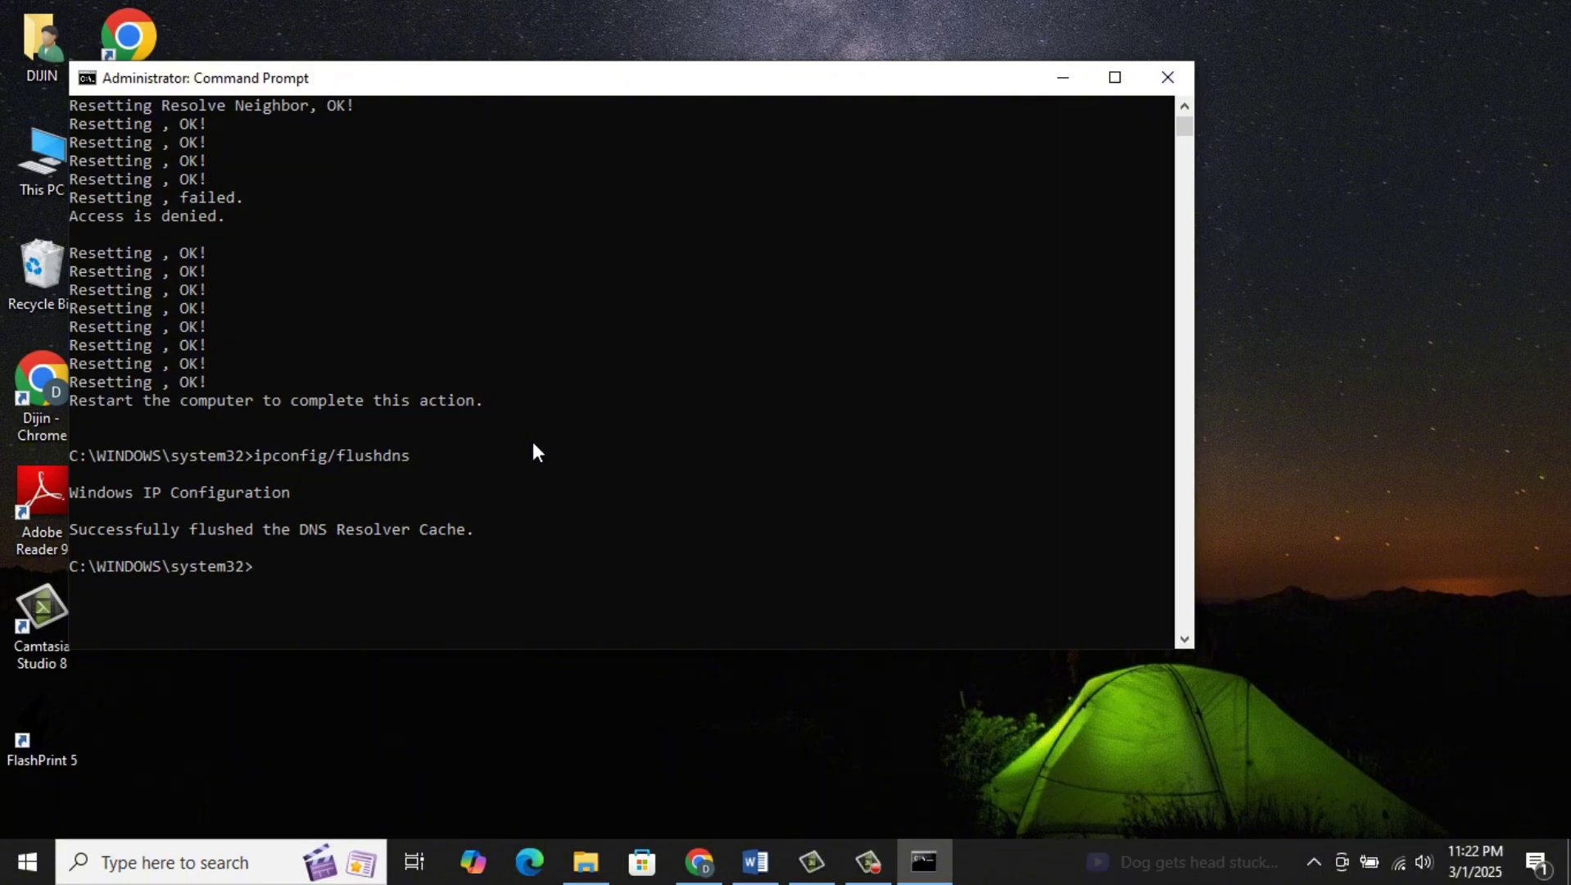
key(alt+F4)
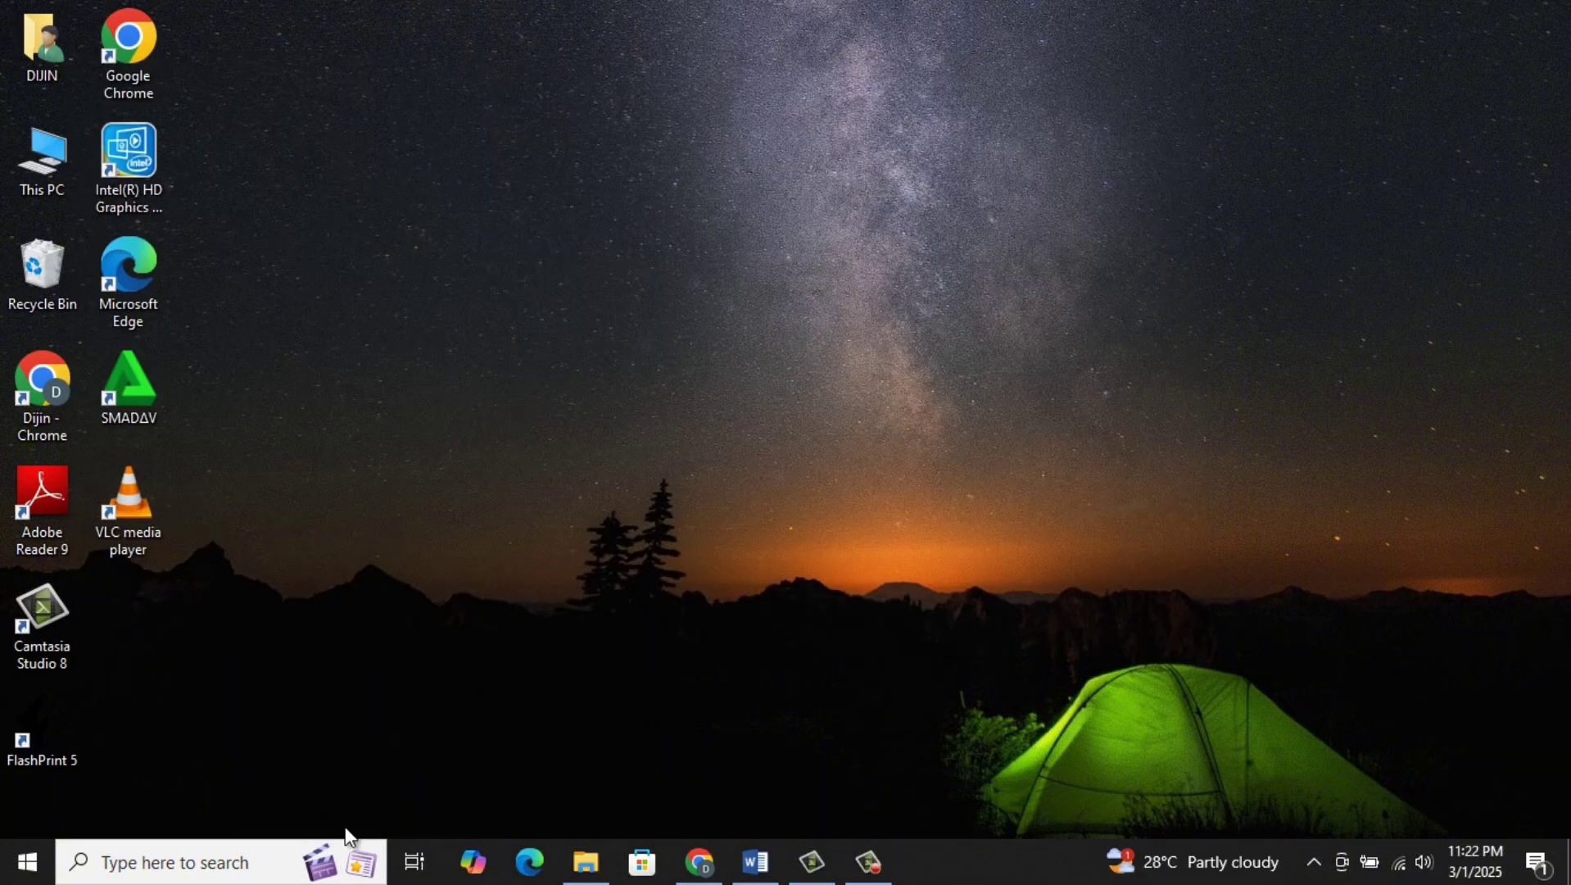
Step: From Network status, open Network reset and choose Reset now to reset all network settings
click(188, 864)
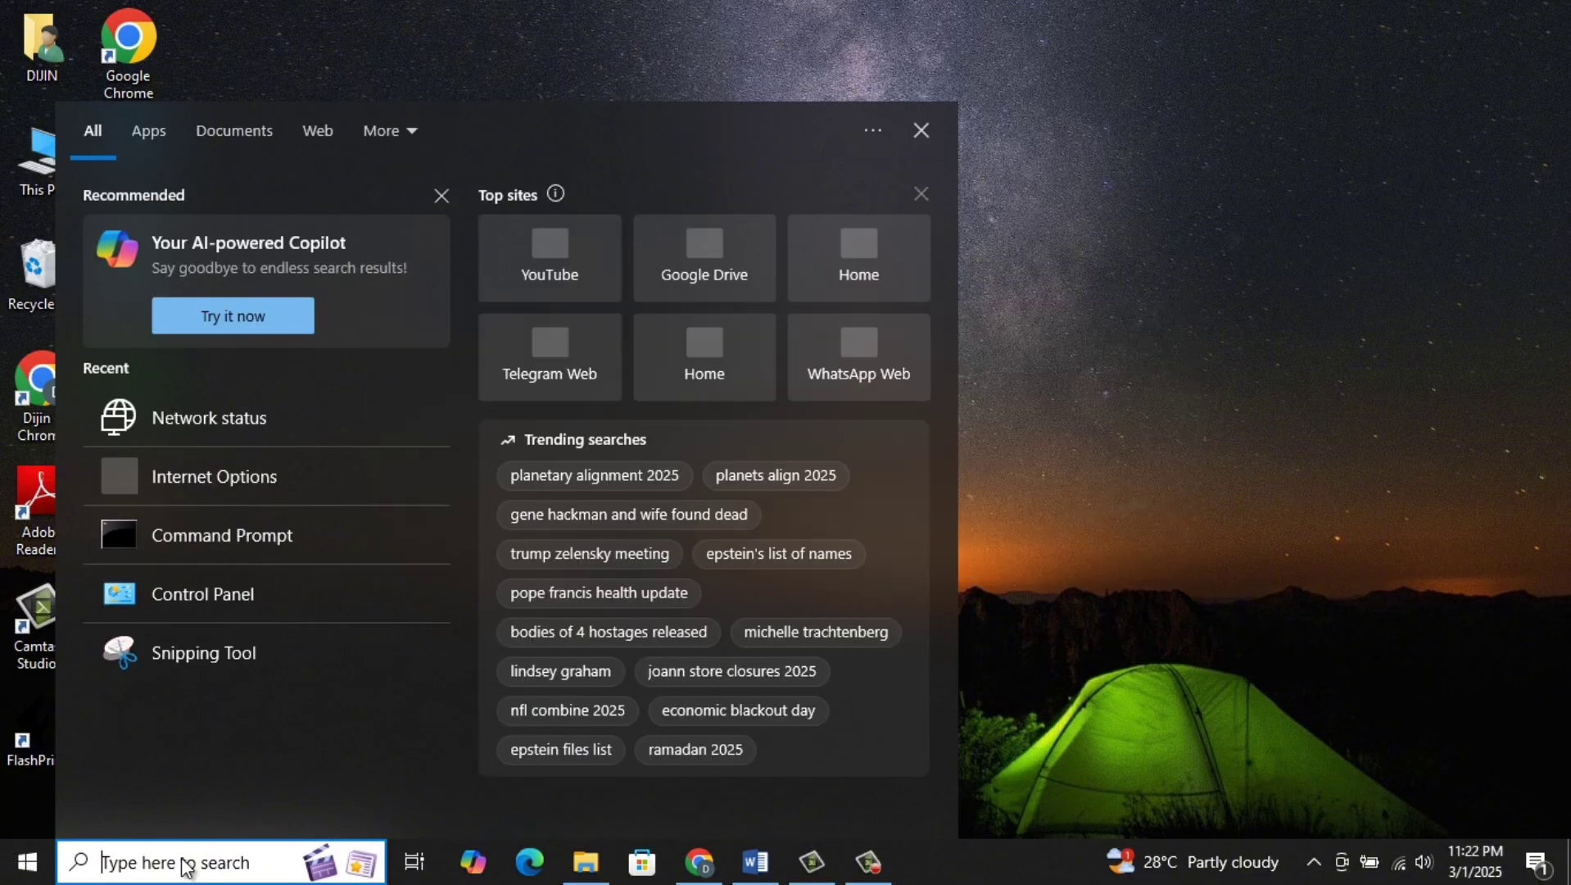
text(network)
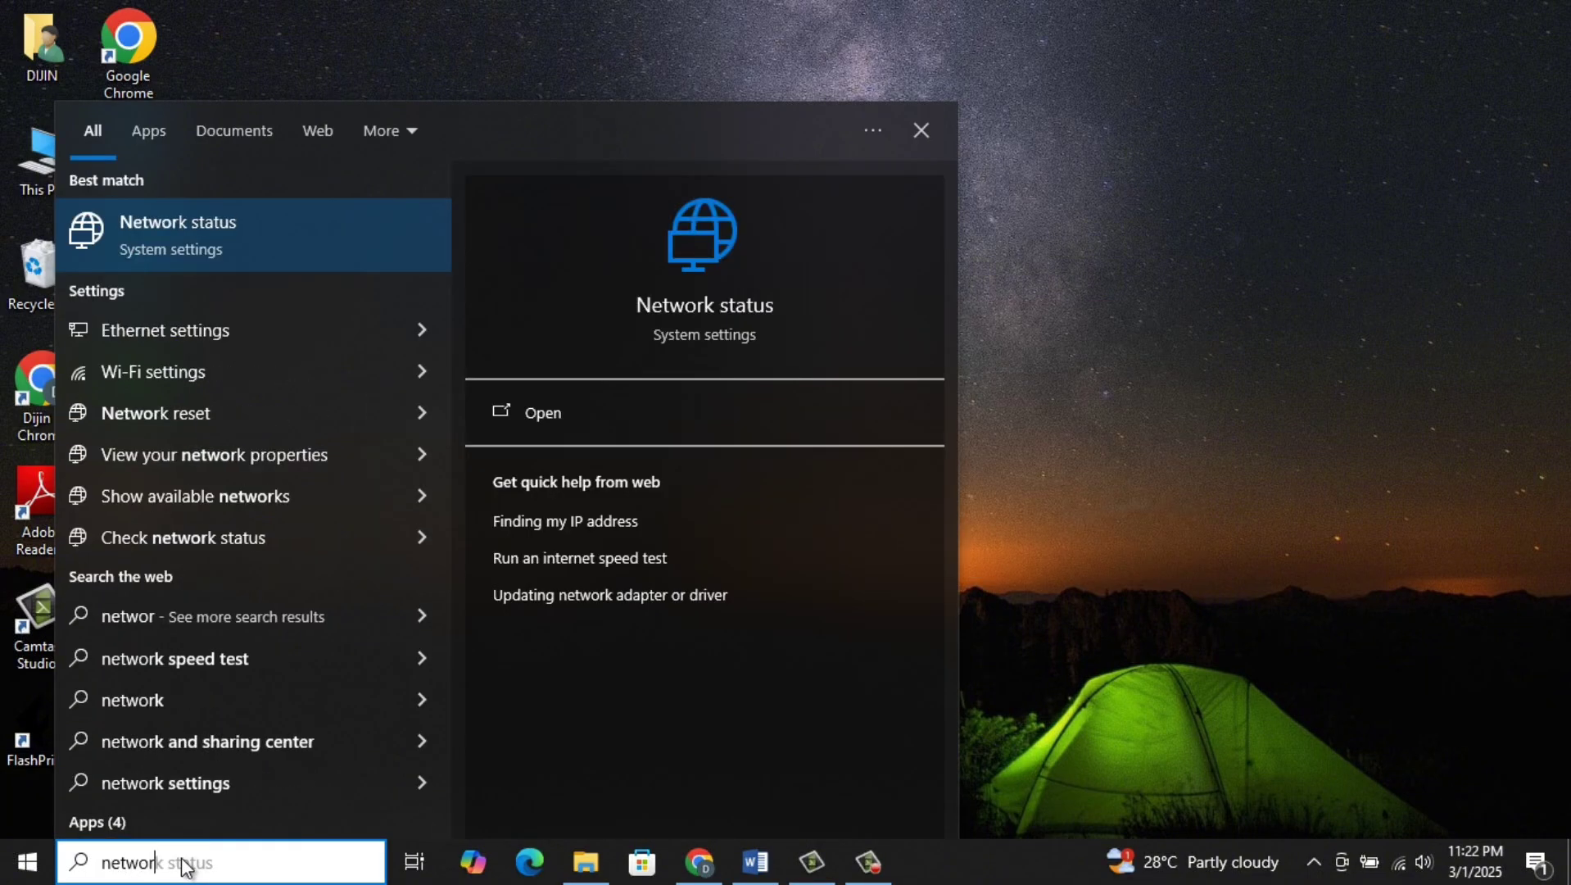
click(217, 232)
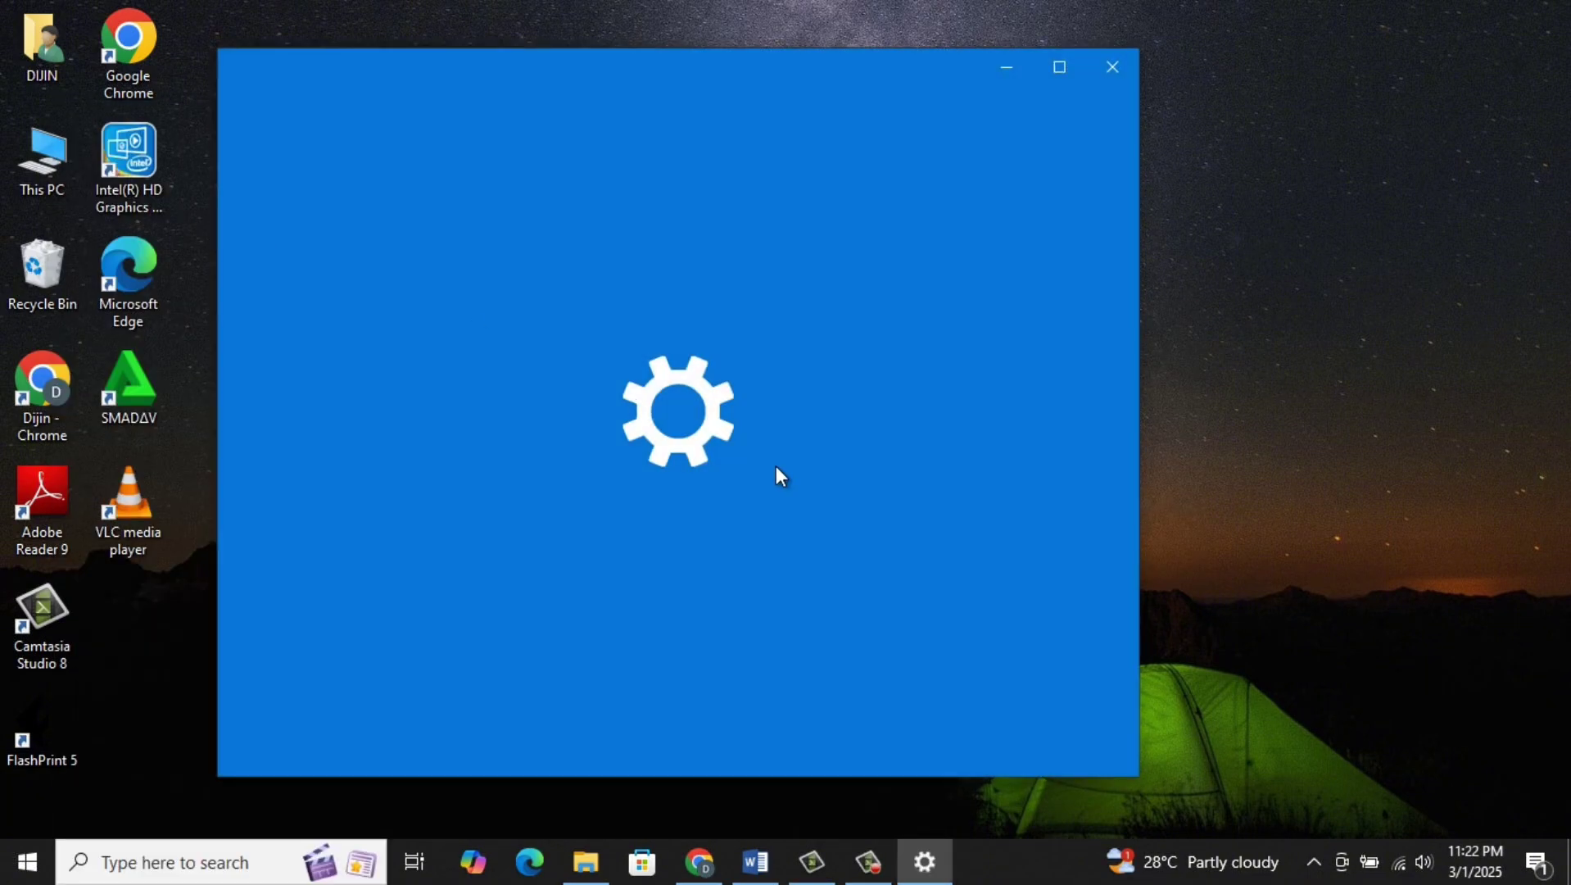
scroll(779, 472, down, 4)
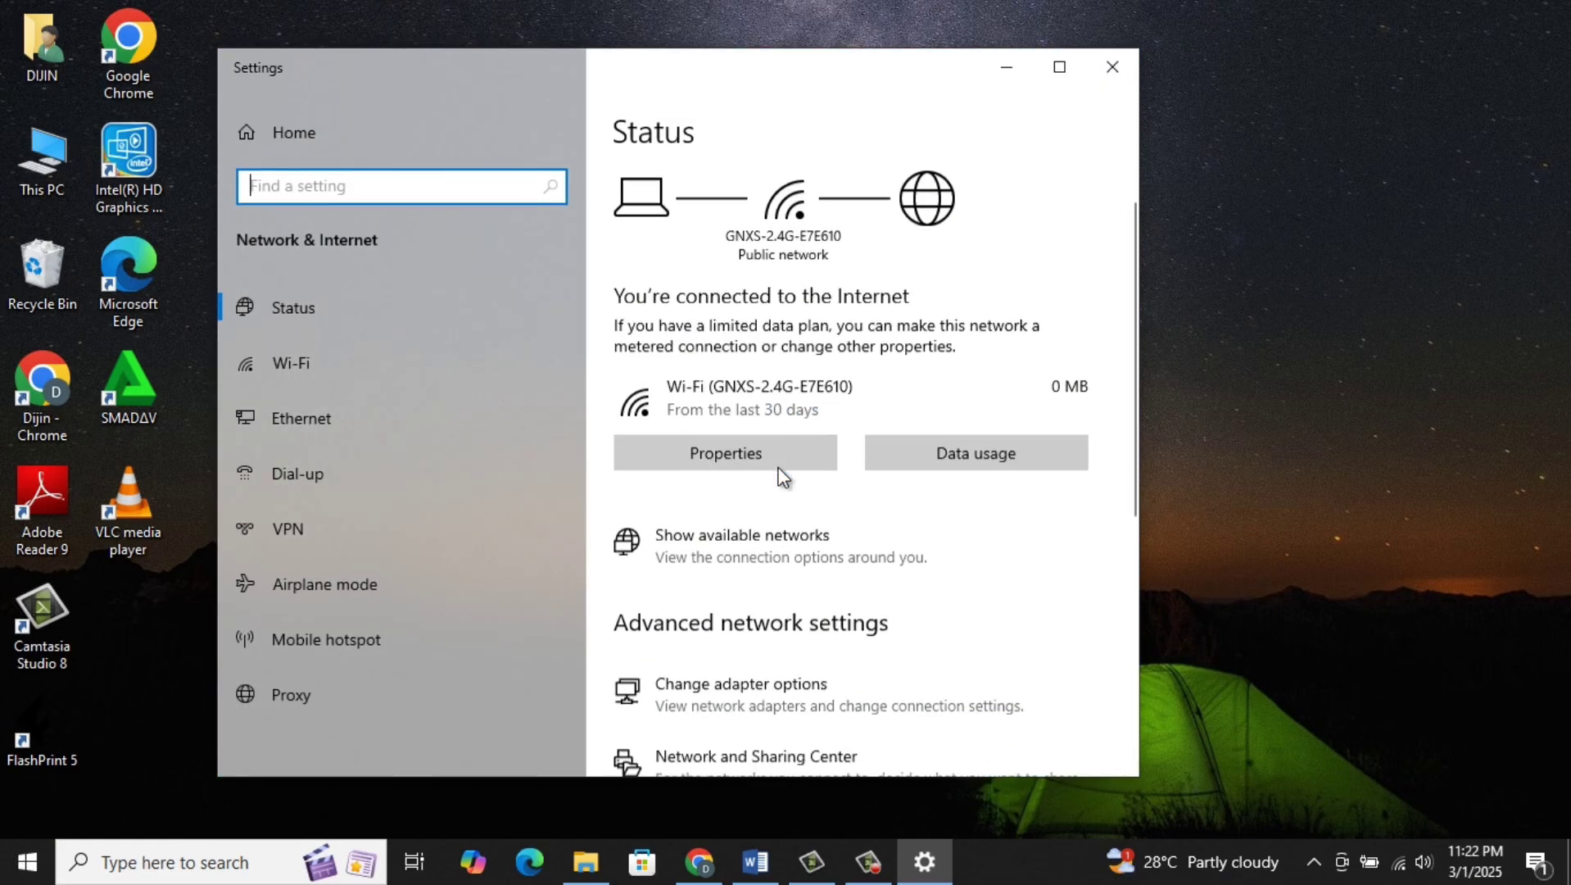
scroll(779, 472, down, 3)
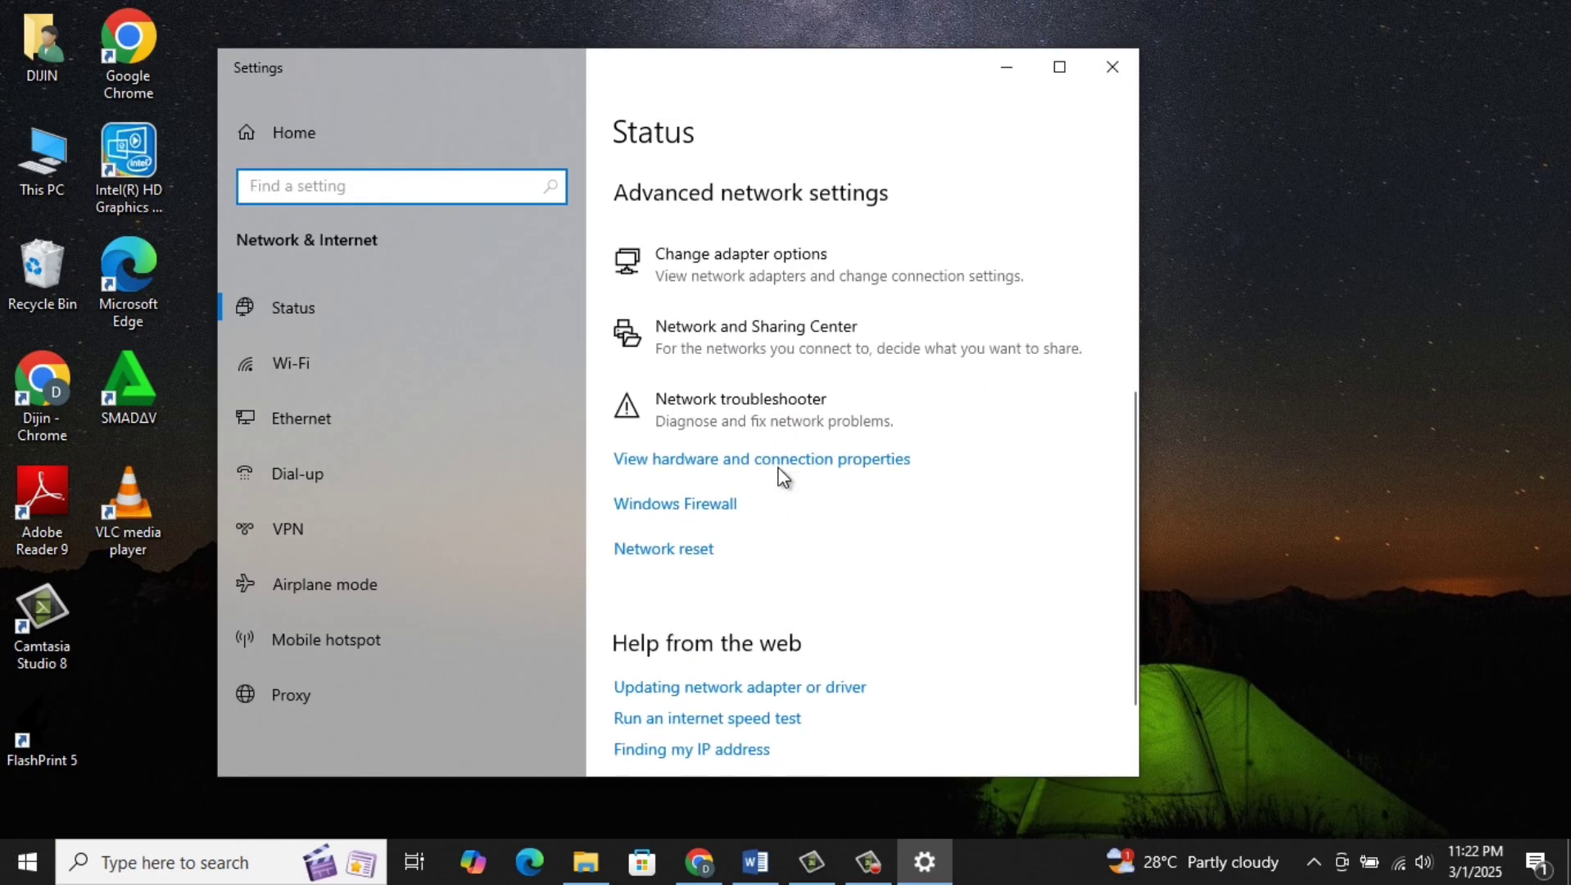
click(674, 551)
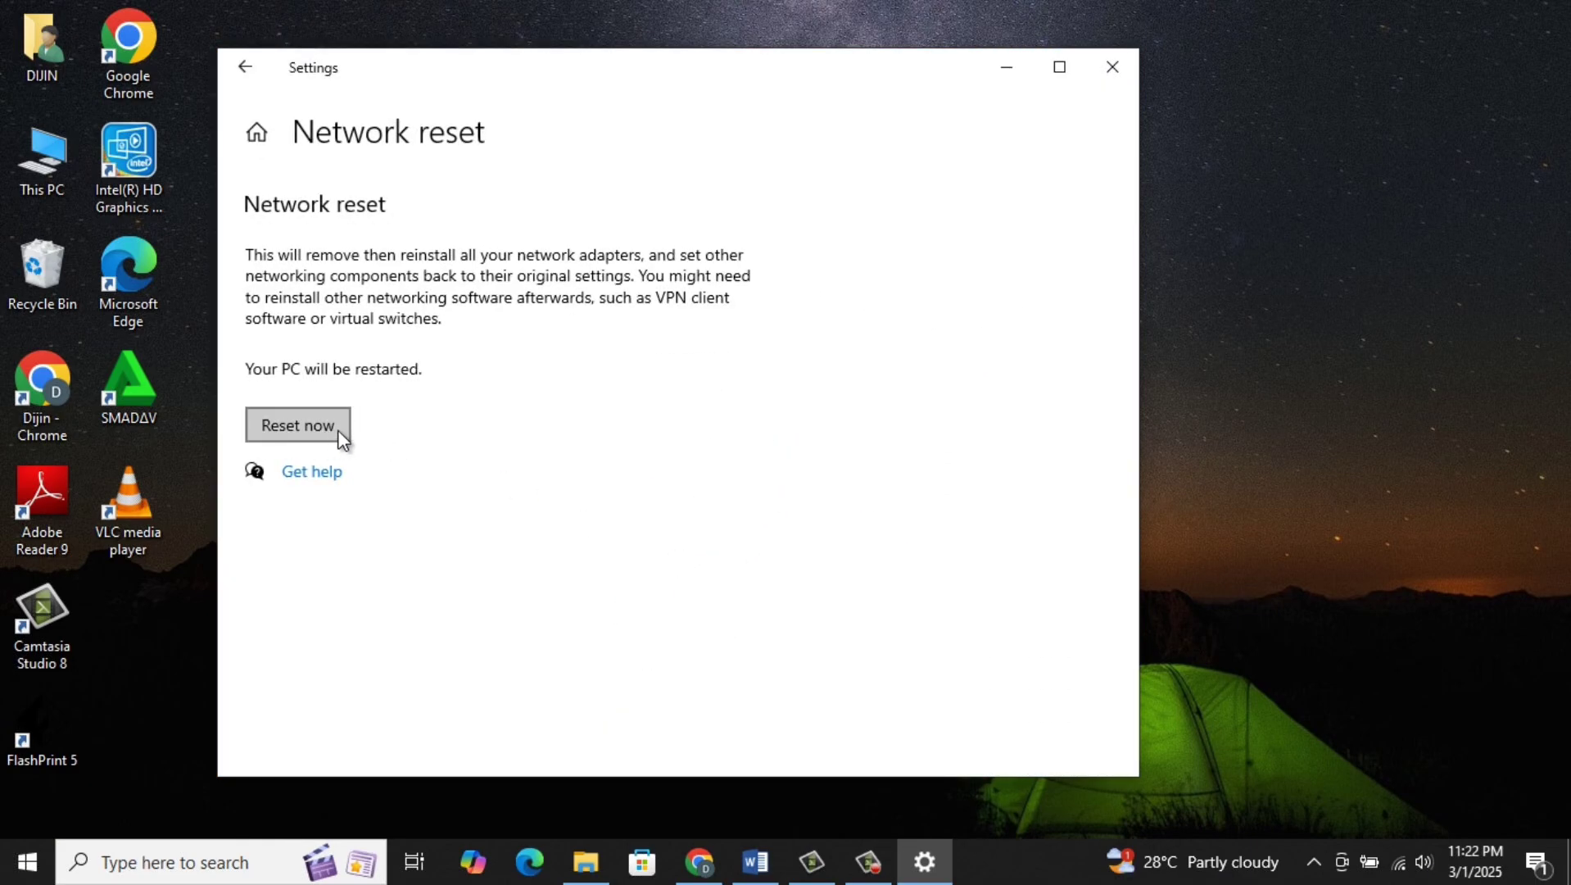
click(332, 439)
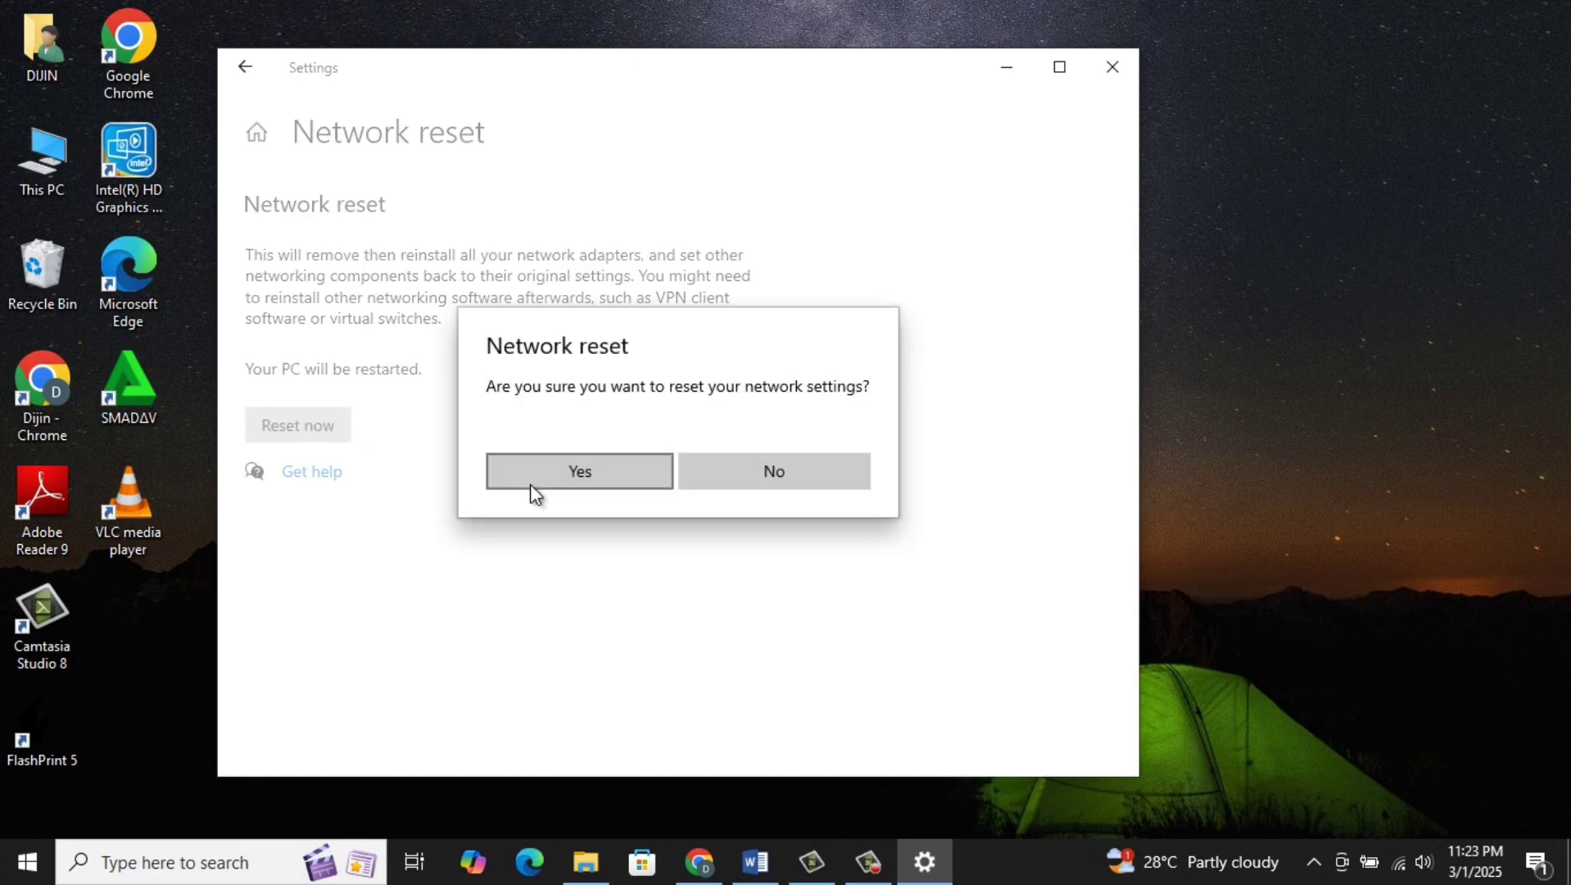
click(632, 478)
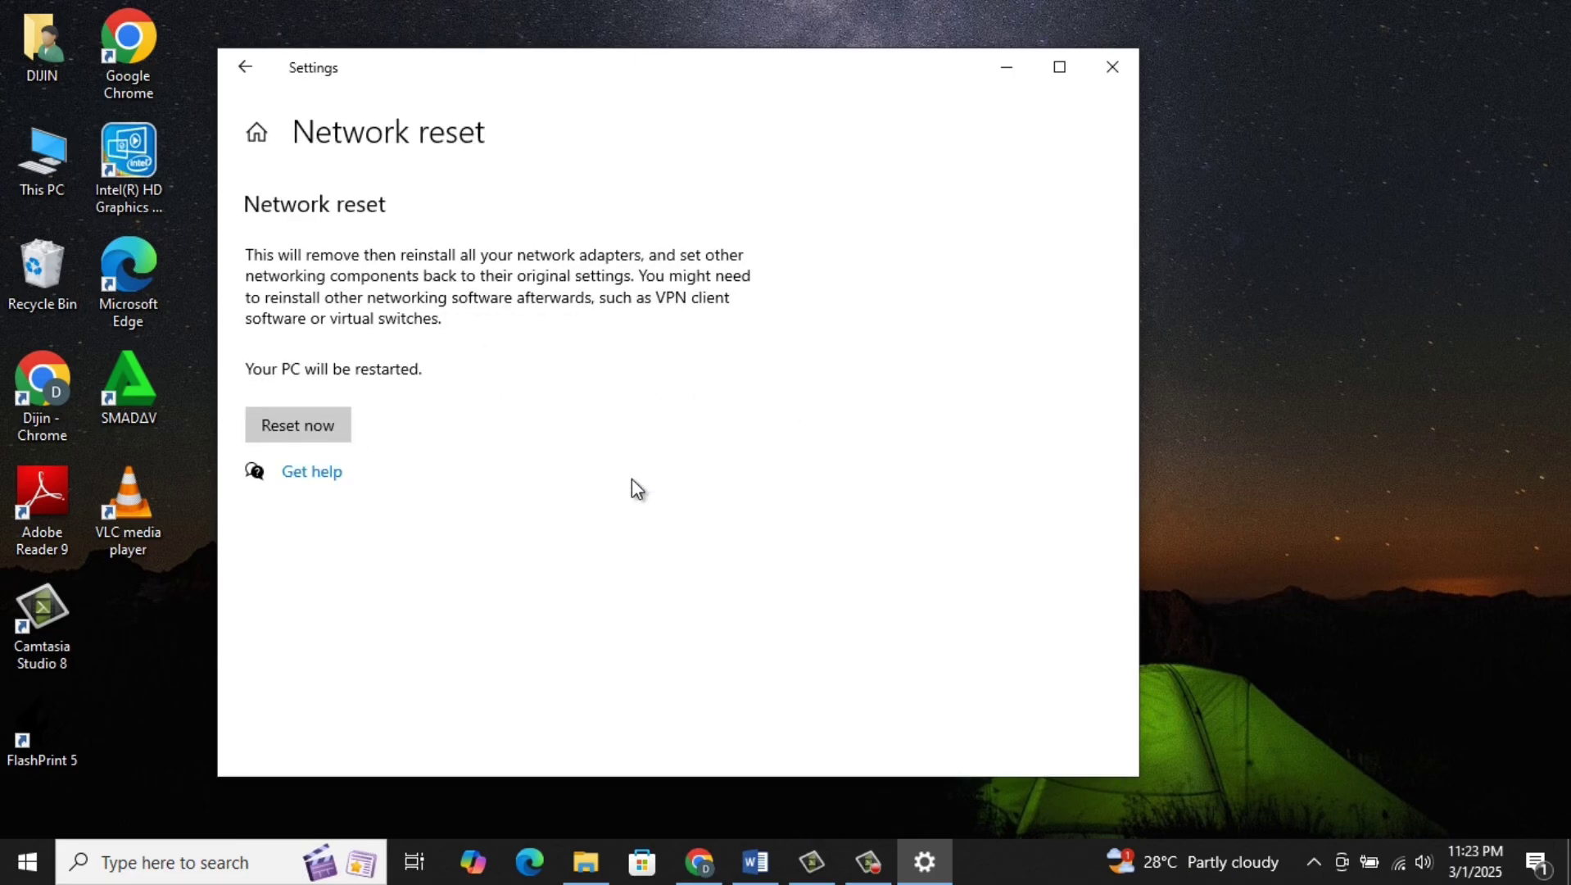